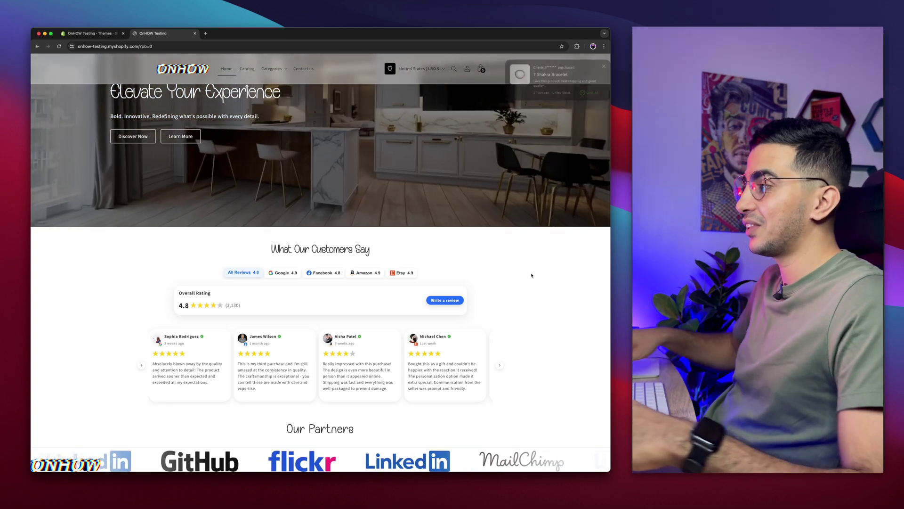
- Switch the storefront reviews block from Google to Amazon reviews
scroll(532, 275, "down", 2)
scroll(532, 275, "up", 2)
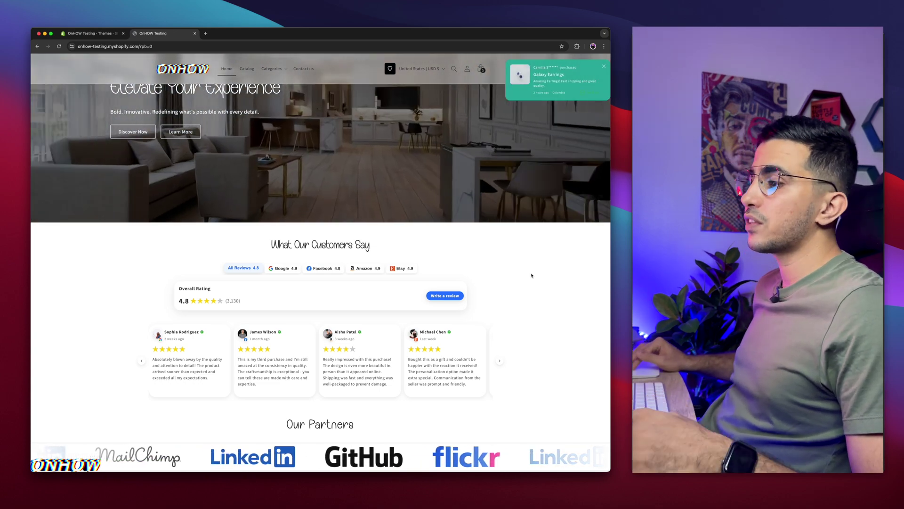
scroll(531, 278, "down", 2)
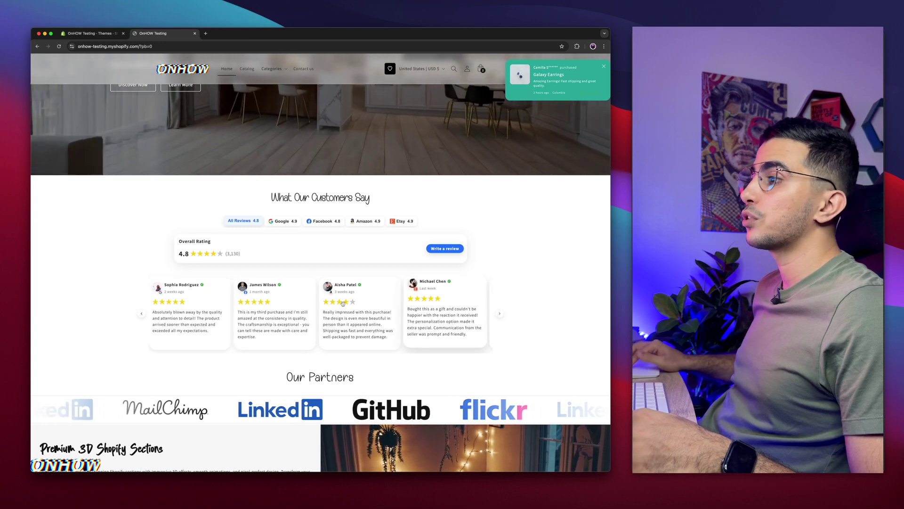
left_click(284, 220)
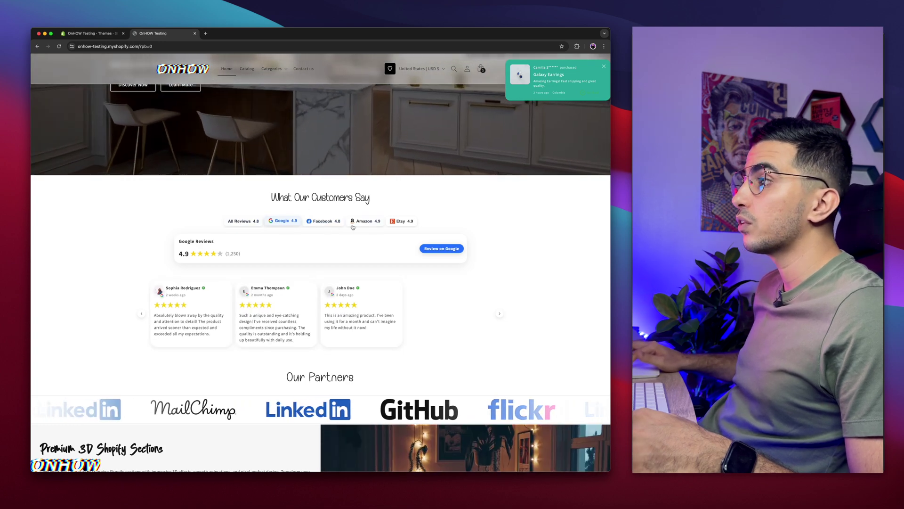
left_click(365, 220)
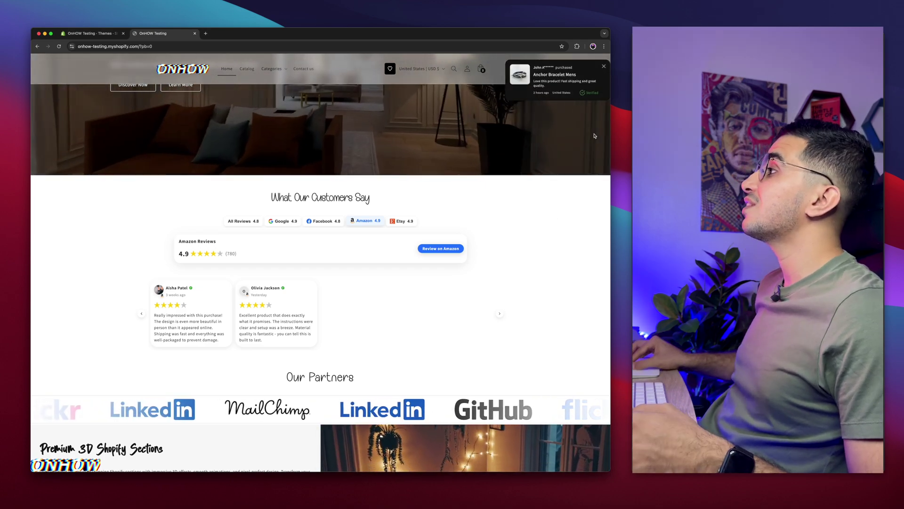
- Dismiss the 'Don't forget' cart reminder popup
scroll(595, 136, "up", 5)
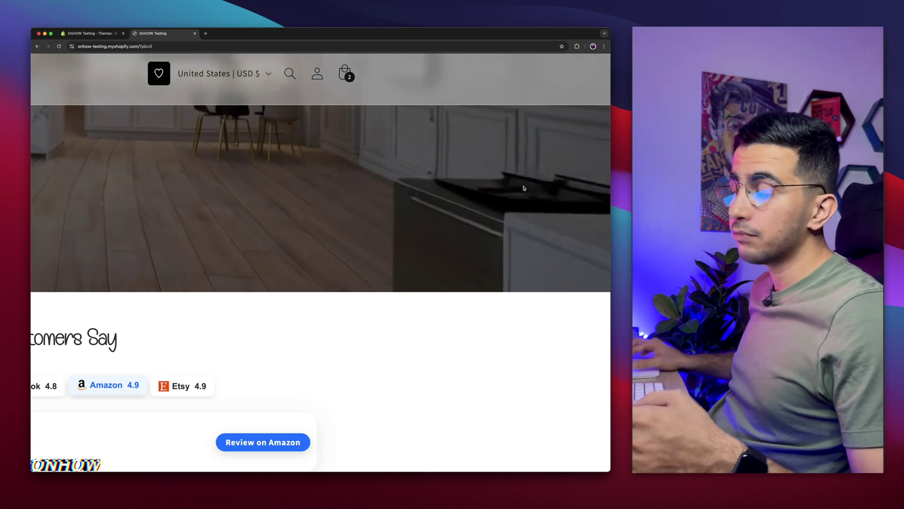
scroll(524, 188, "down", 5)
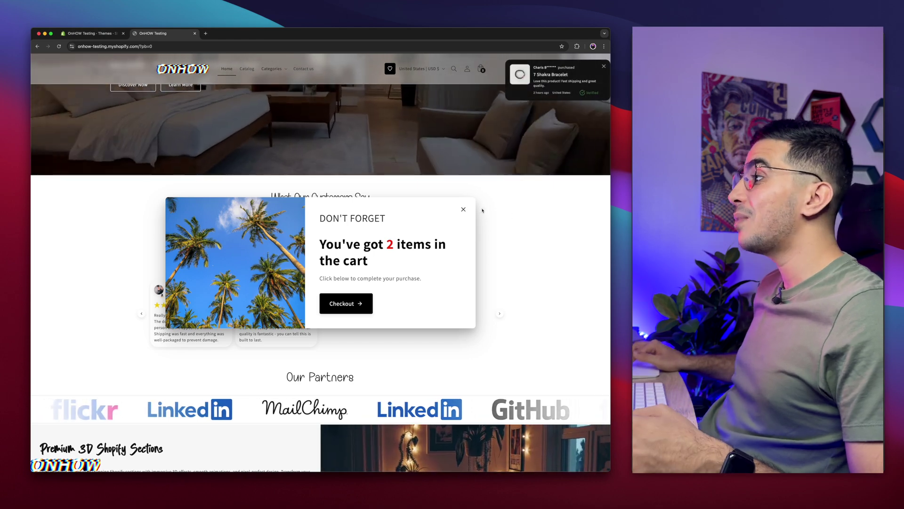
left_click(463, 209)
- Open Anchor Bracelet Mens from the Featured products section
scroll(379, 287, "down", 6)
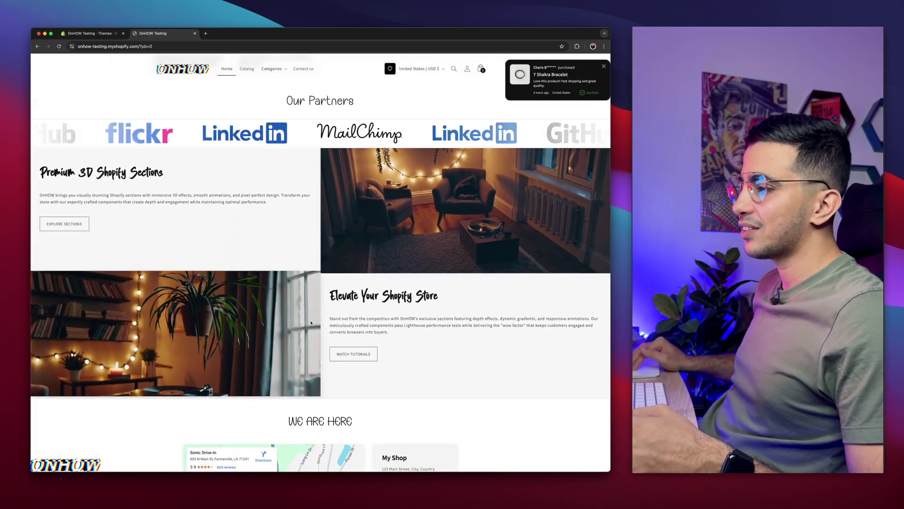
scroll(311, 323, "down", 5)
scroll(311, 323, "down", 2)
scroll(311, 323, "down", 5)
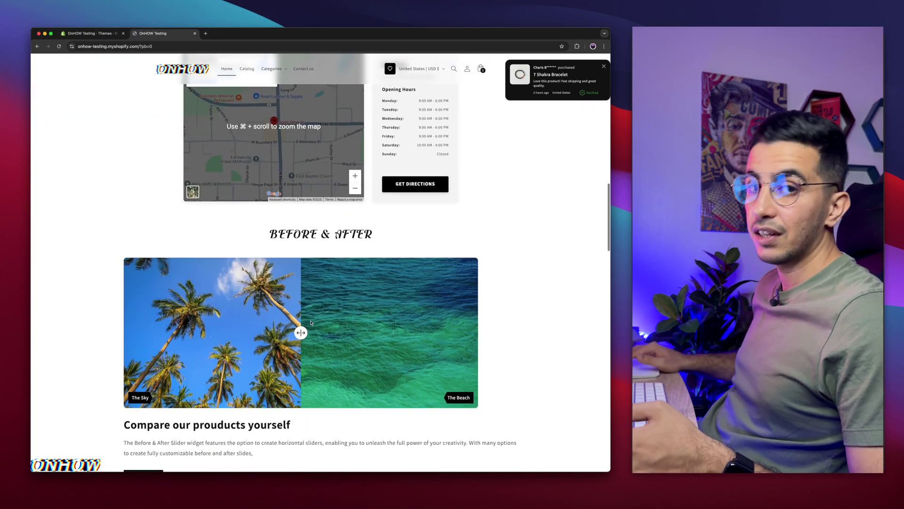
scroll(311, 323, "down", 5)
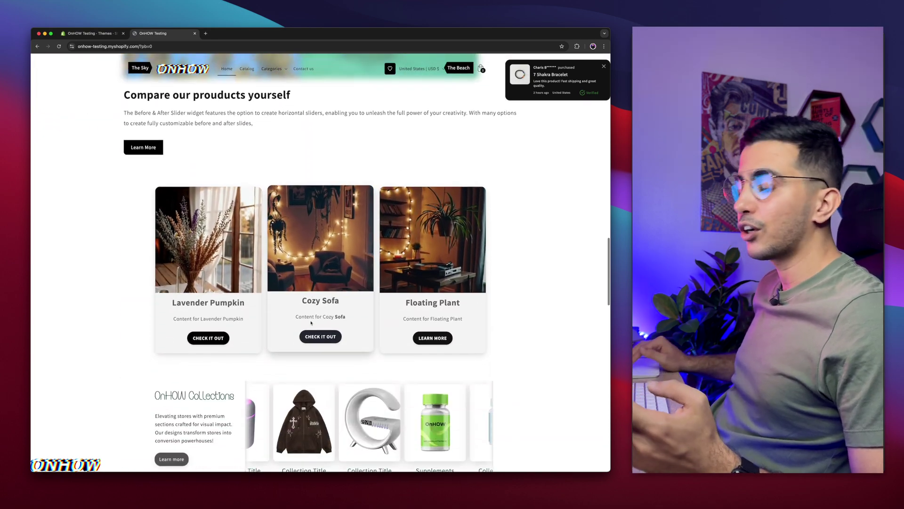
scroll(311, 323, "down", 2)
scroll(311, 323, "down", 6)
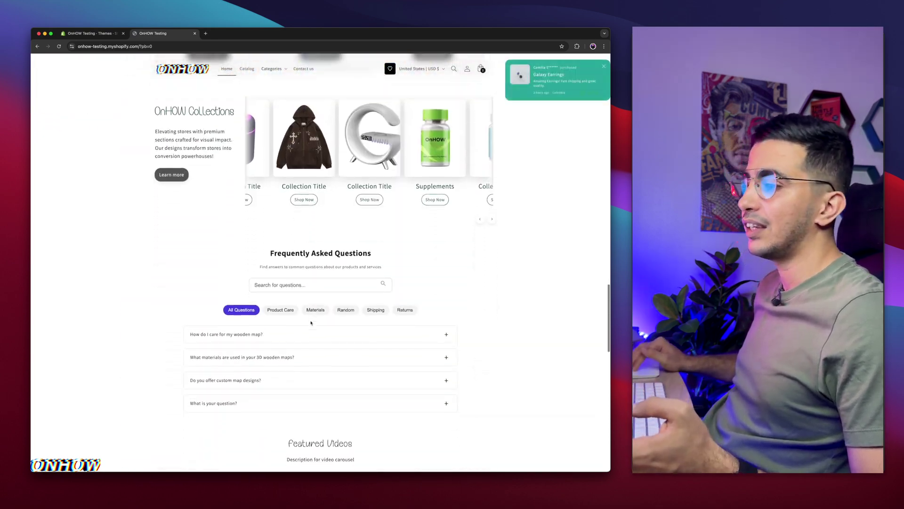
scroll(310, 323, "down", 9)
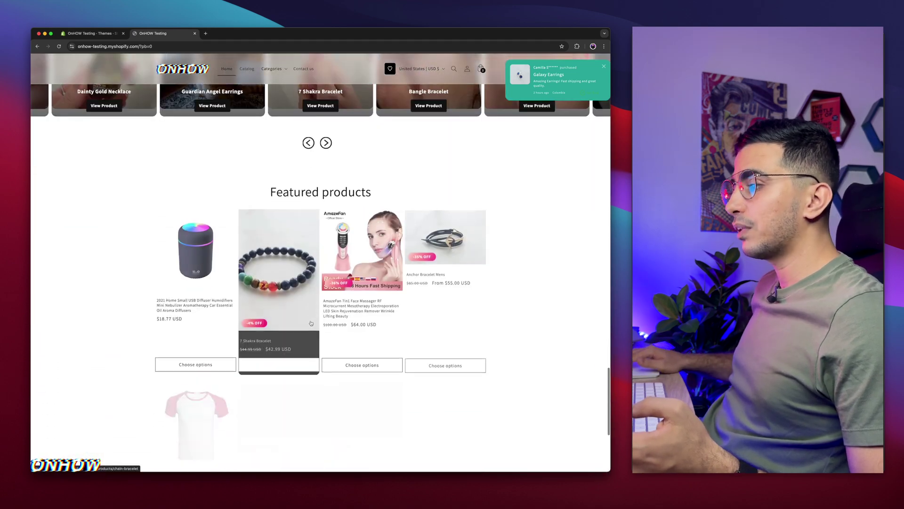
left_click(456, 239)
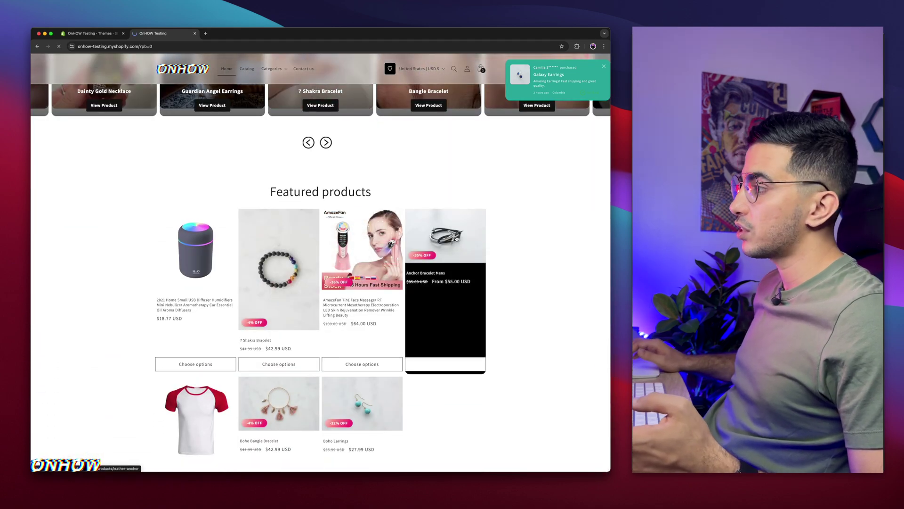
- Look over the Anchor Bracelet Mens page, then close its tab to return to Themes admin
scroll(511, 325, "down", 3)
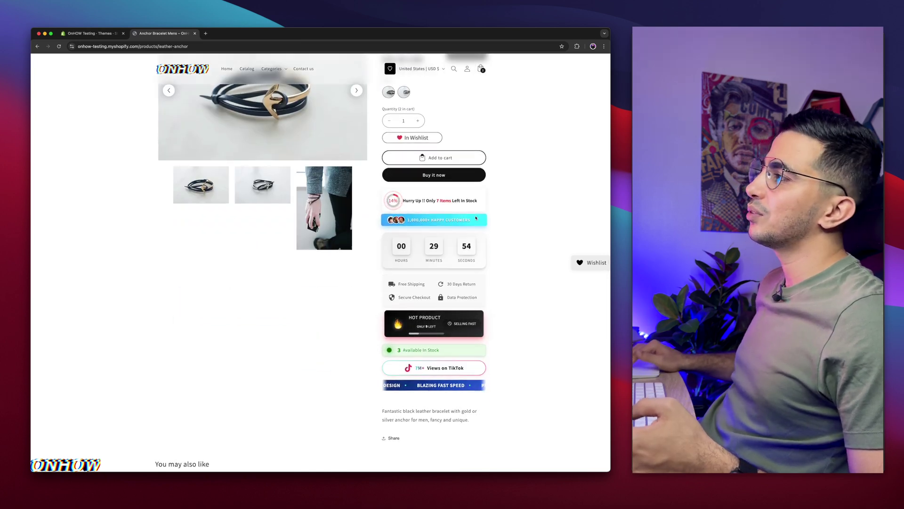
scroll(476, 218, "up", 3)
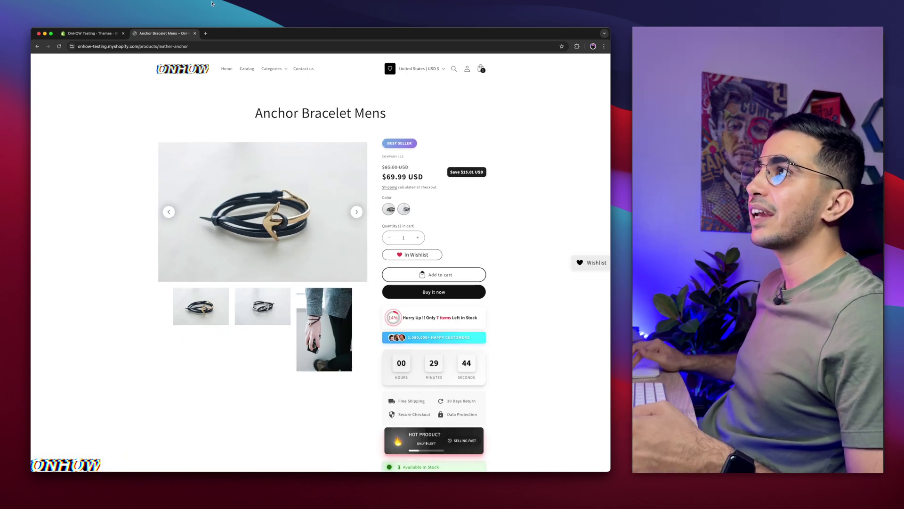
left_click(194, 33)
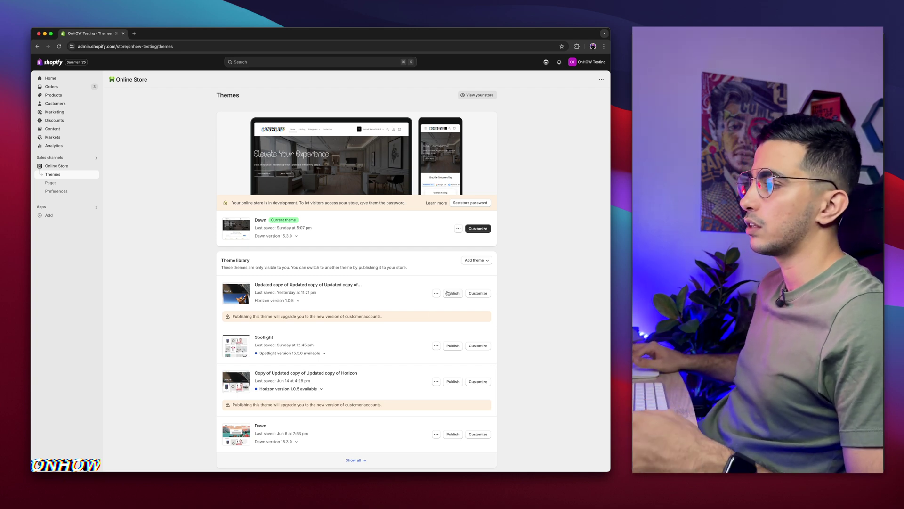
- Preview the draft Horizon theme from its actions menu
left_click(437, 293)
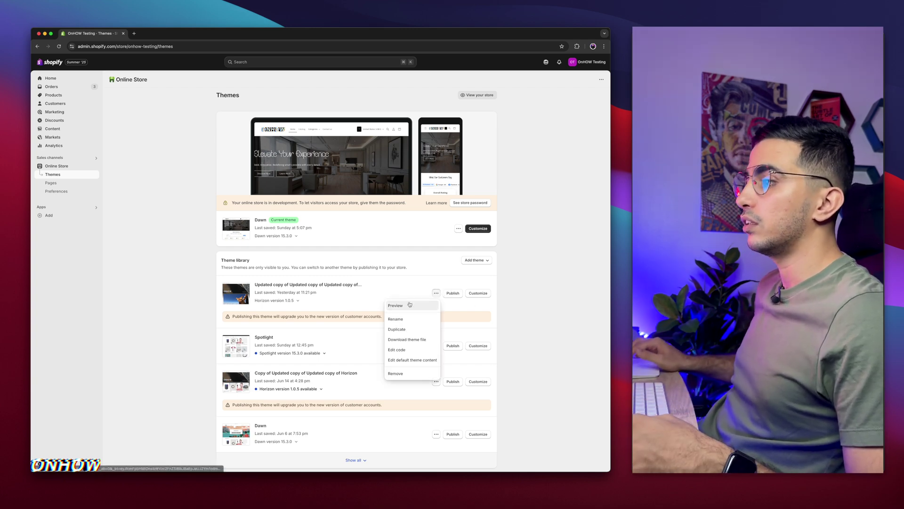
left_click(405, 306)
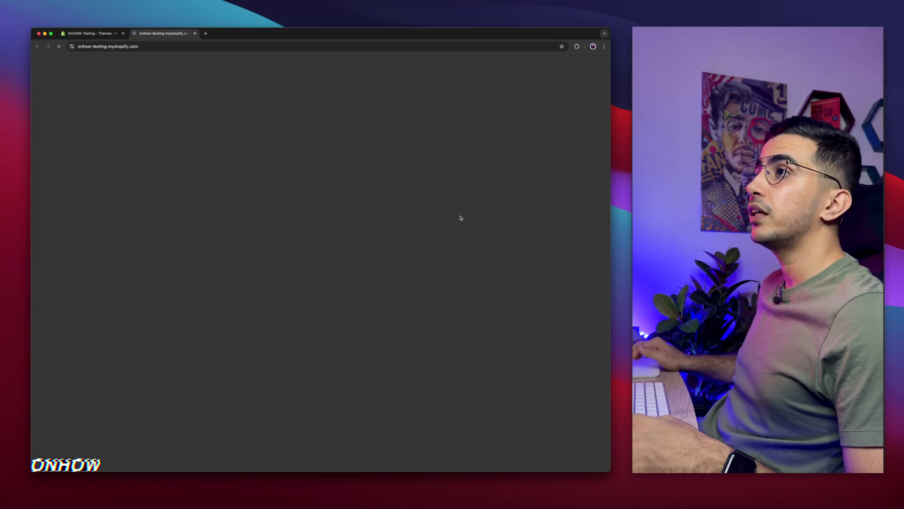
scroll(461, 217, "down", 5)
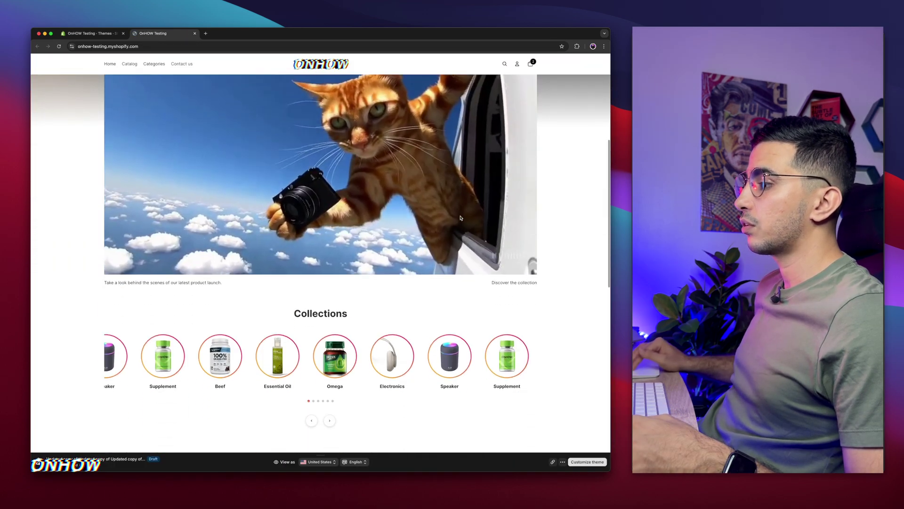
scroll(460, 218, "down", 1)
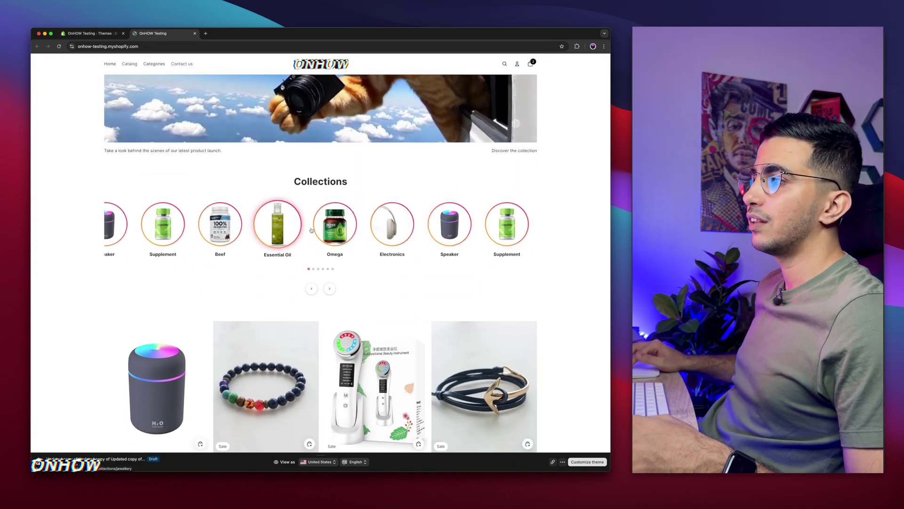
scroll(409, 273, "down", 3)
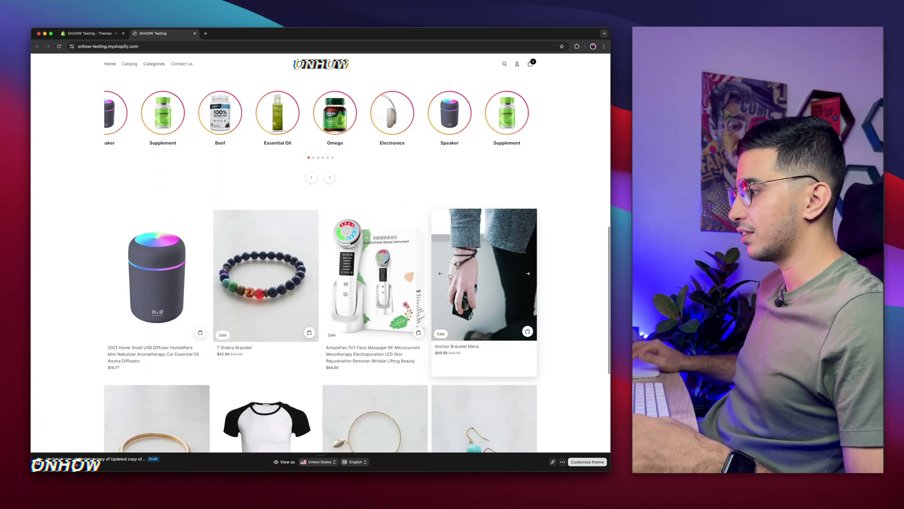
scroll(411, 357, "up", 5)
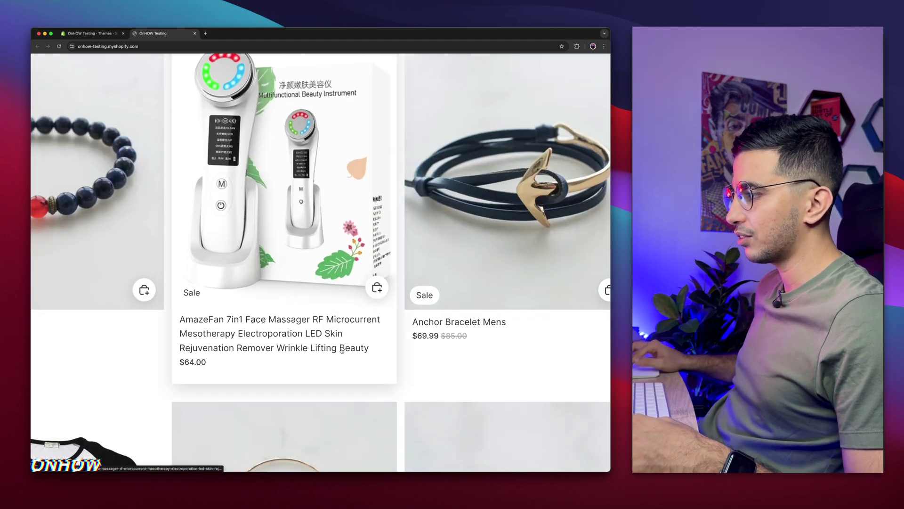
- Open the Anchor Bracelet Mens product page in the draft theme preview
left_click(414, 360)
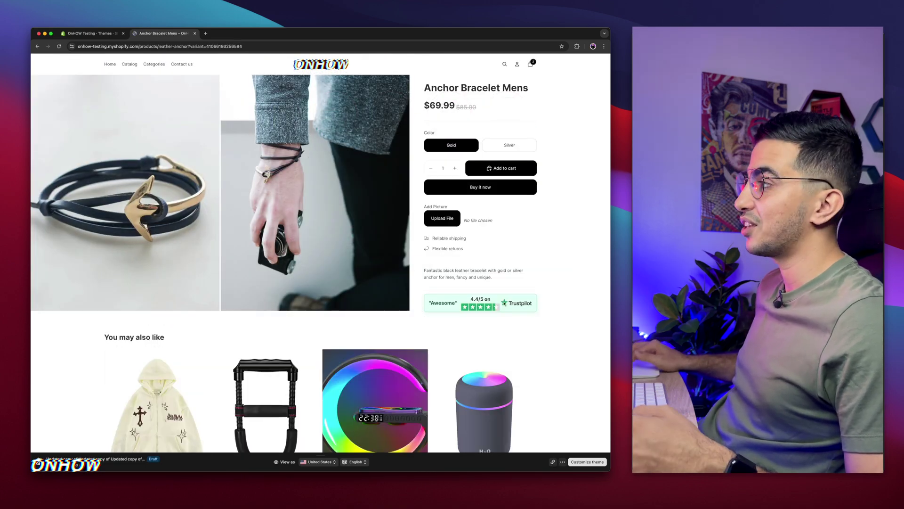
scroll(504, 203, "up", 5)
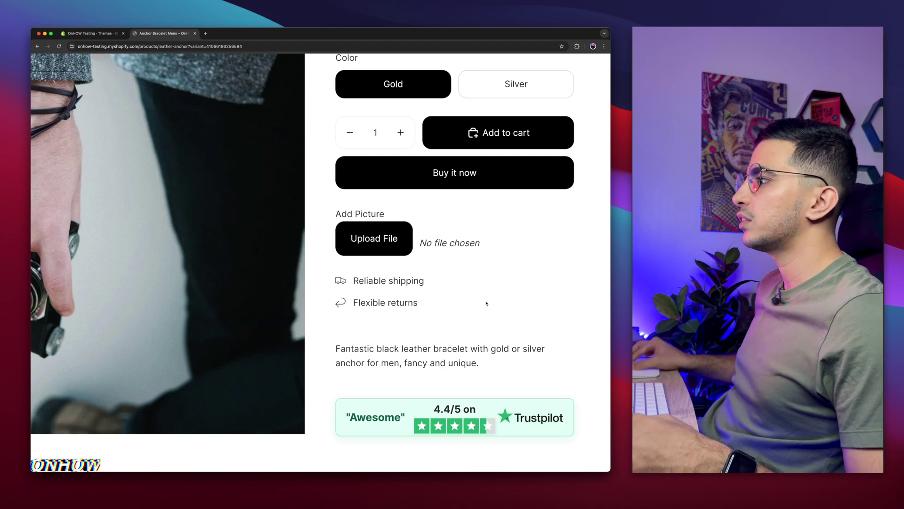
scroll(487, 303, "down", 5)
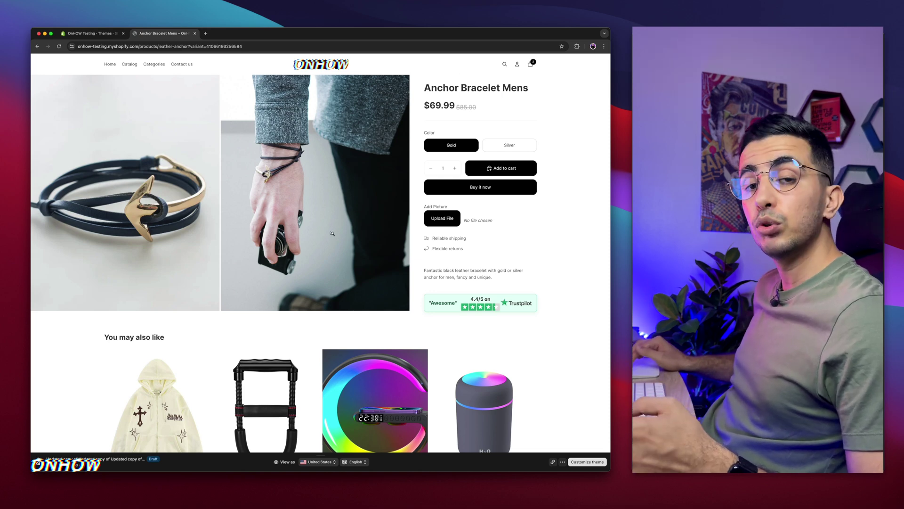
- Edit the draft Horizon theme's Default product template, previewing Choker with Gold Pendant
left_click(91, 33)
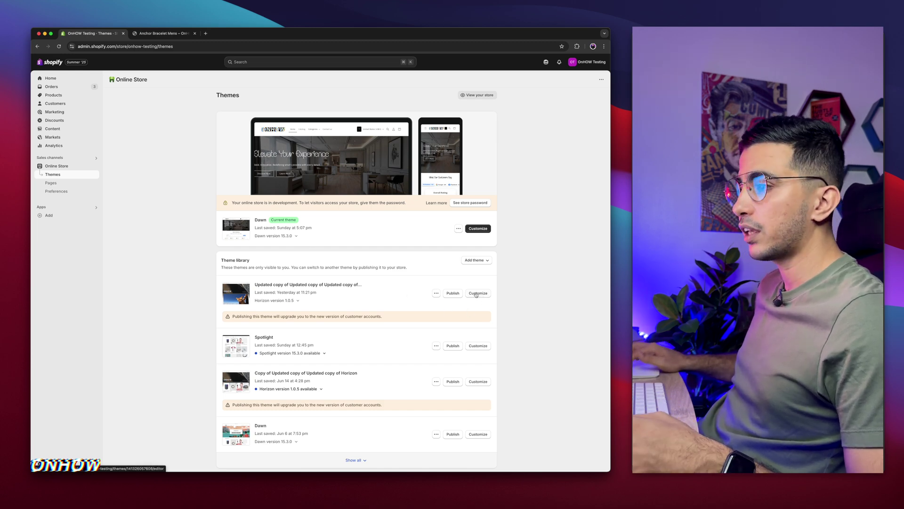
left_click(478, 293)
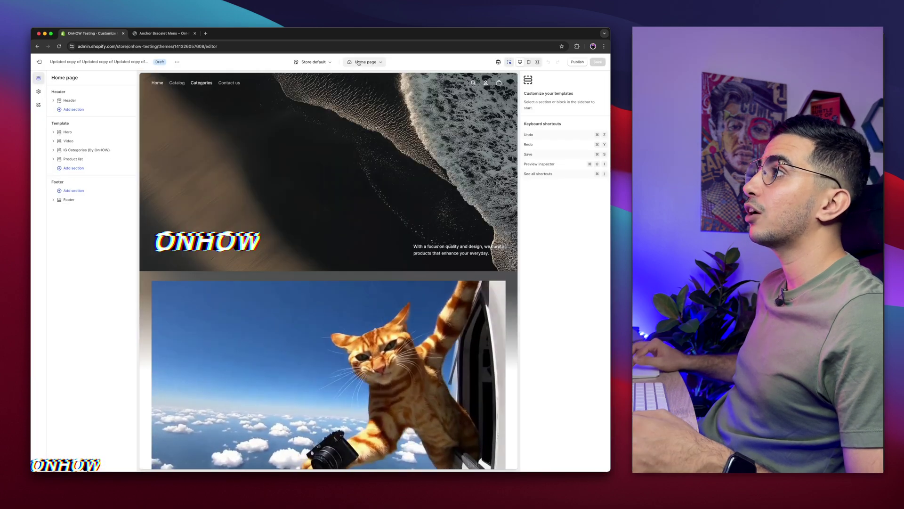
left_click(349, 75)
left_click(340, 97)
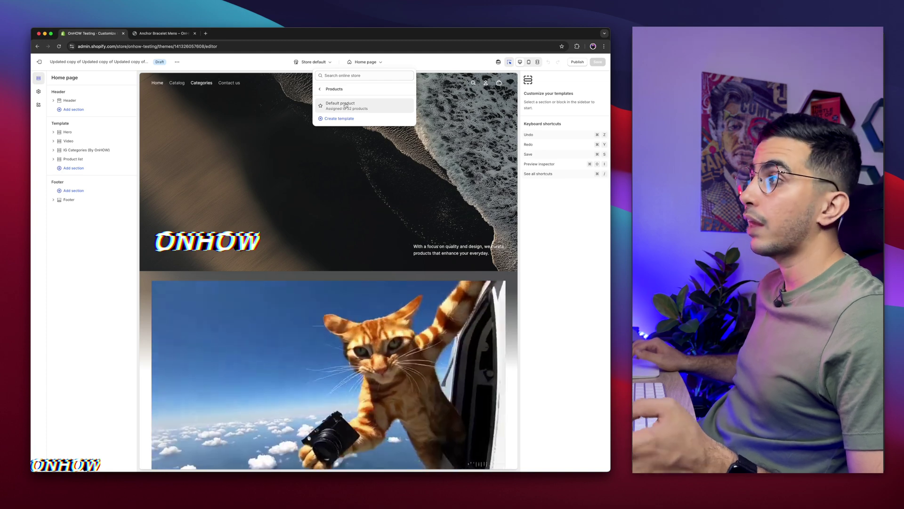
left_click(346, 105)
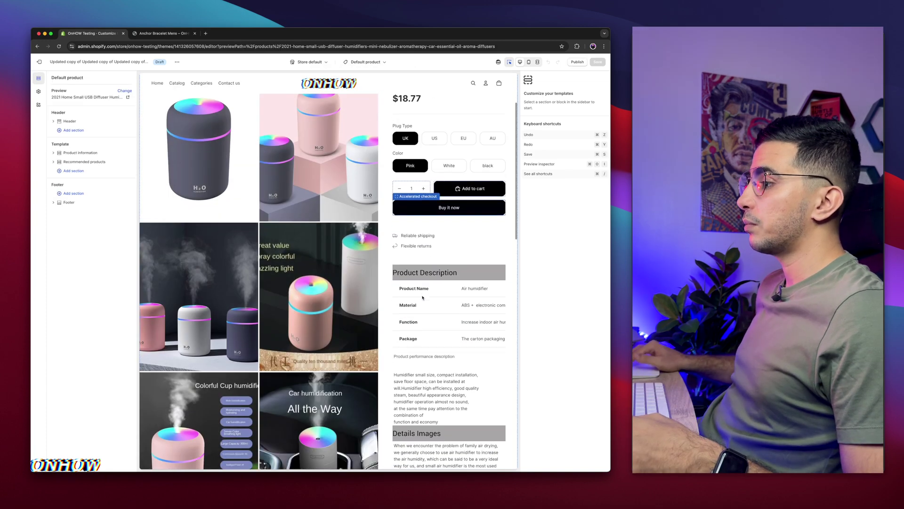
left_click(123, 91)
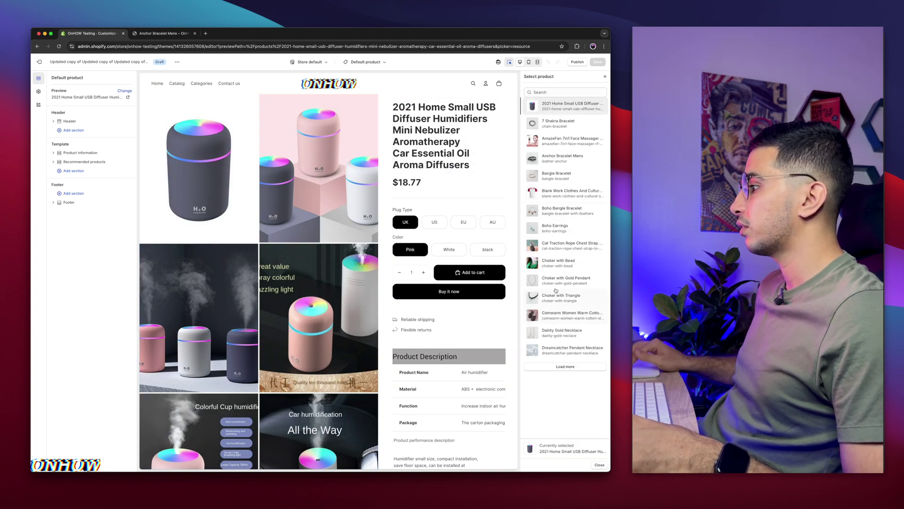
left_click(556, 282)
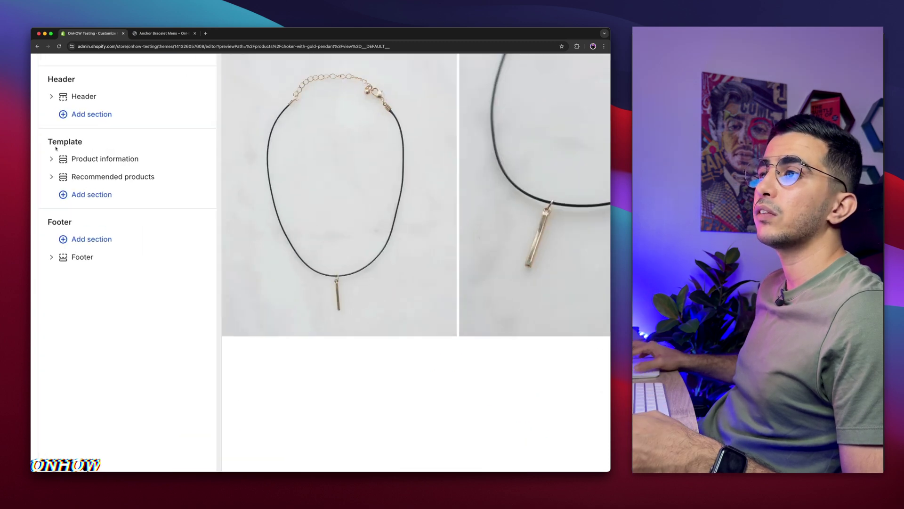
- Add a Custom liquid block after Buy buttons in Product information's Details, found by searching 'cust'
left_click(90, 166)
scroll(158, 183, "down", 2)
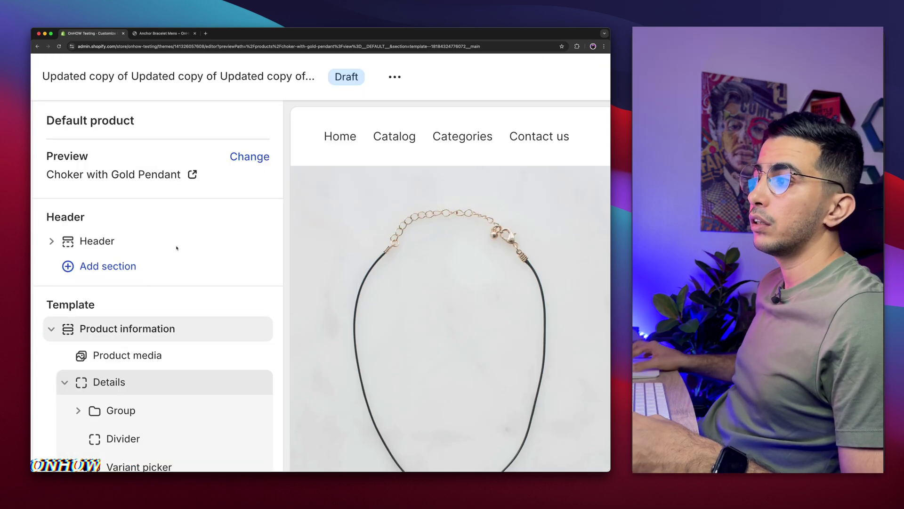
left_click(178, 242)
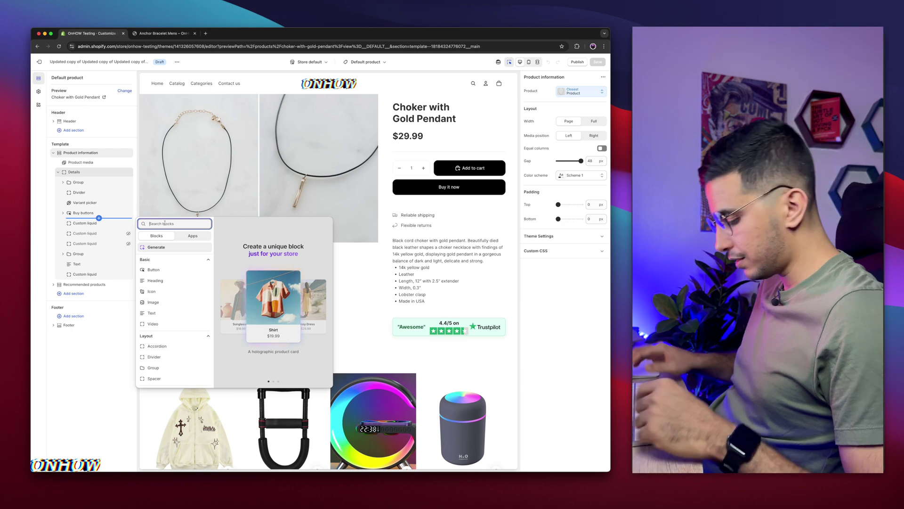
type("cust")
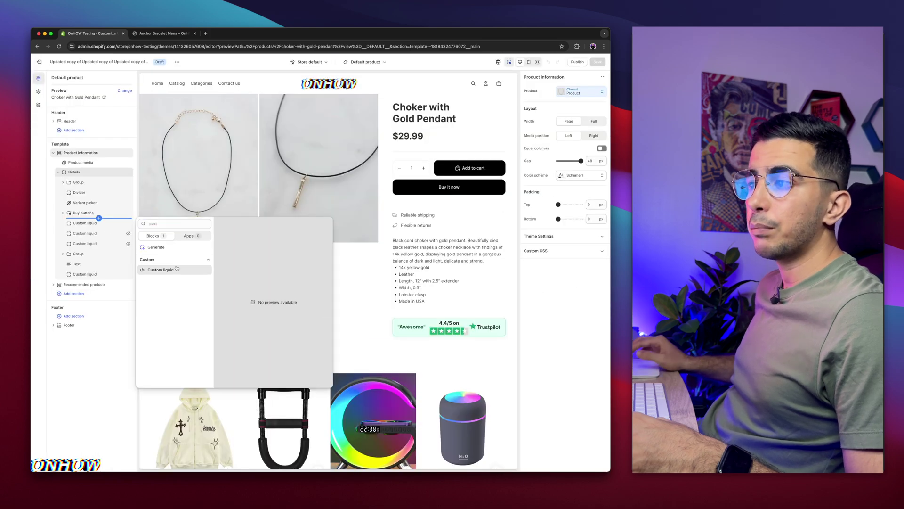
left_click(177, 265)
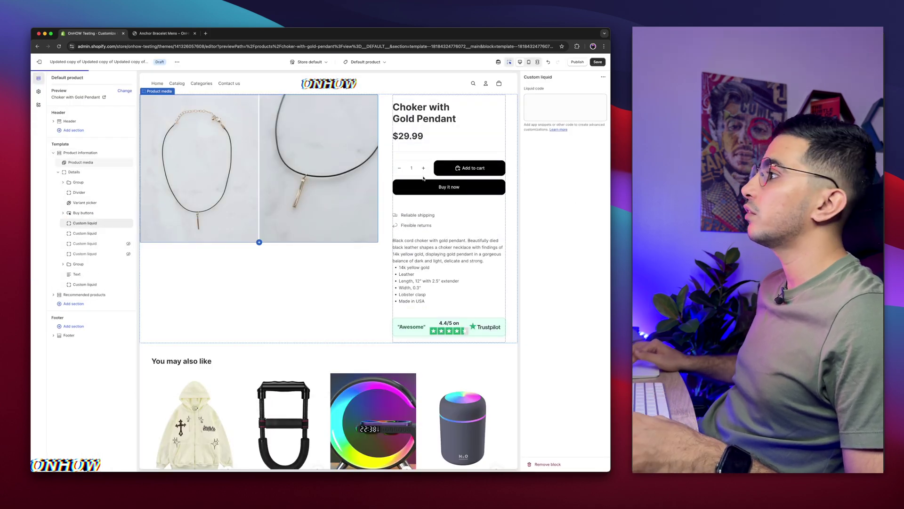
- Paste the coupon ticket script into the Custom liquid block's Liquid code and save the template
left_click(584, 108)
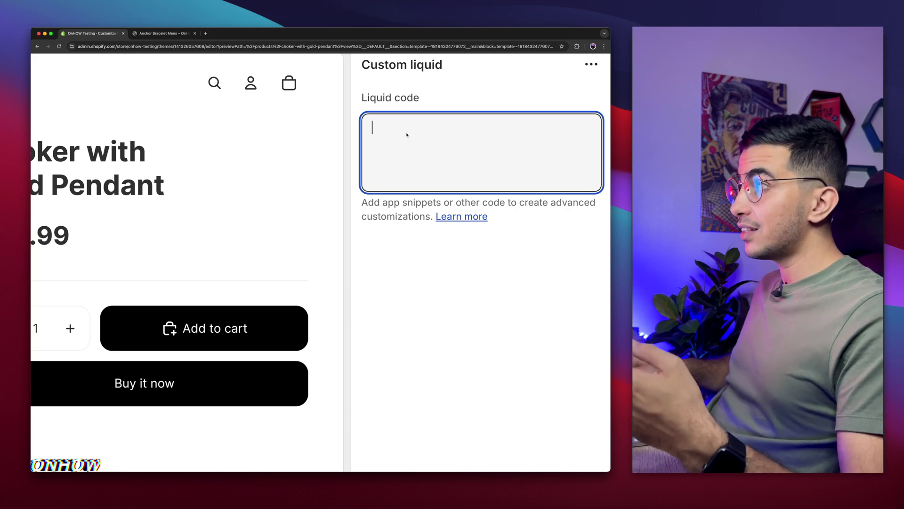
key("super+v")
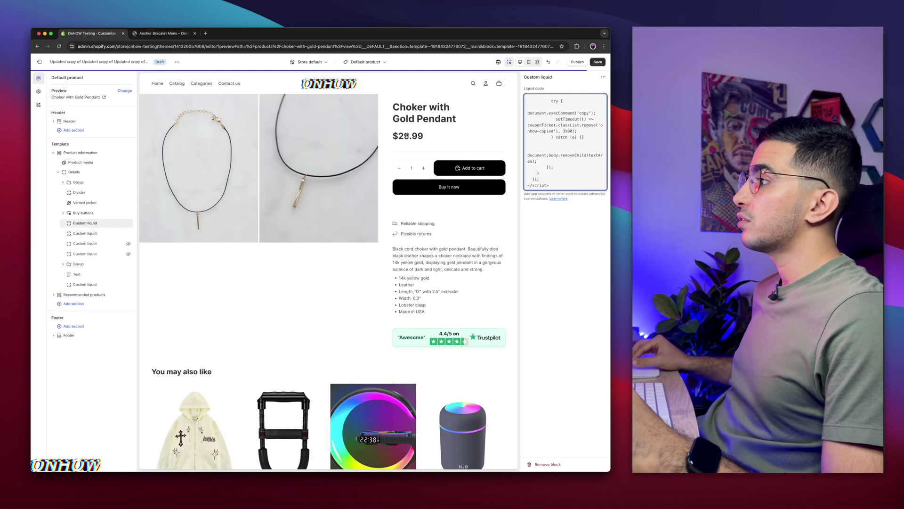
left_click(598, 63)
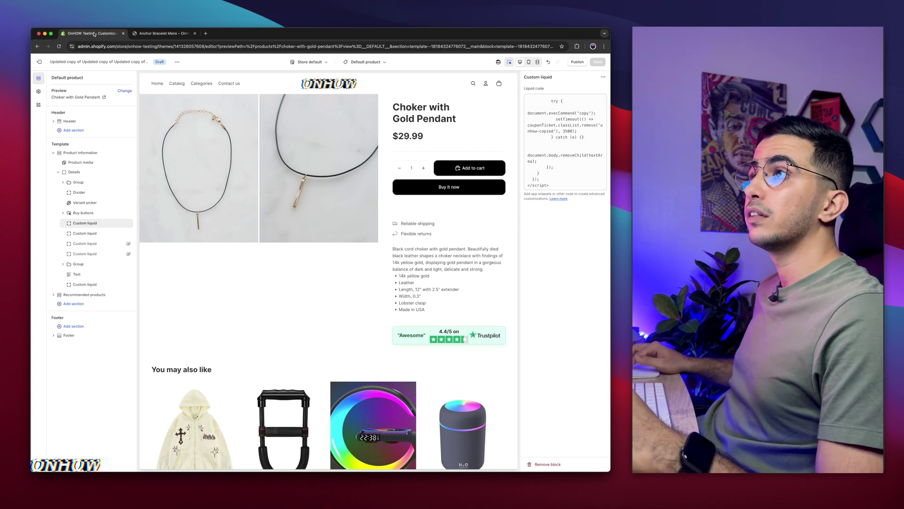
- Exit the editor, confirm the Anchor Bracelet Mens storefront page shows no coupon, and return to Themes
left_click(39, 62)
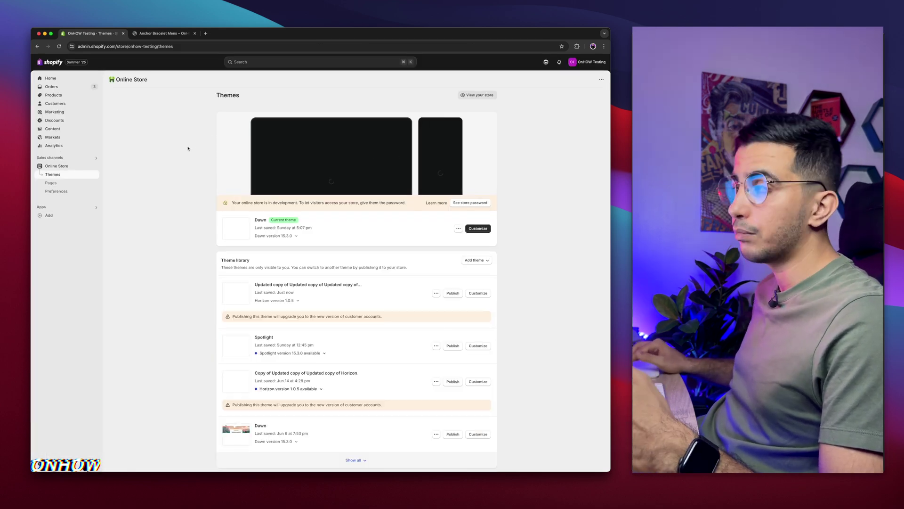
left_click(162, 33)
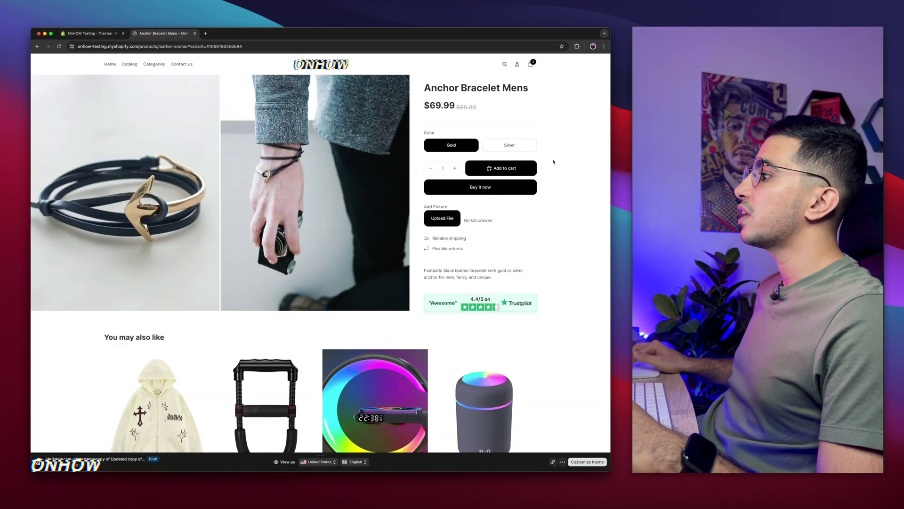
left_click_drag(425, 88, 533, 90)
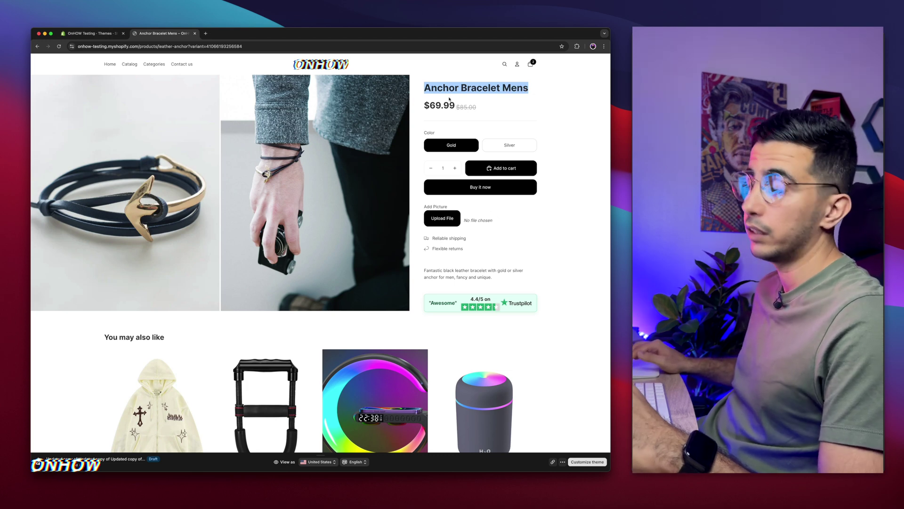
left_click(88, 34)
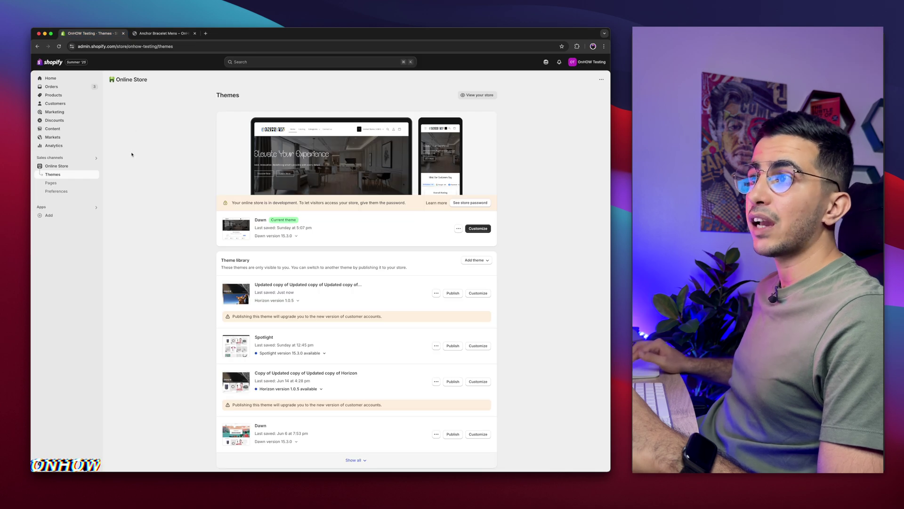
- Search the admin for 'anchor' and open the Anchor Bracelet Mens product
left_click(309, 63)
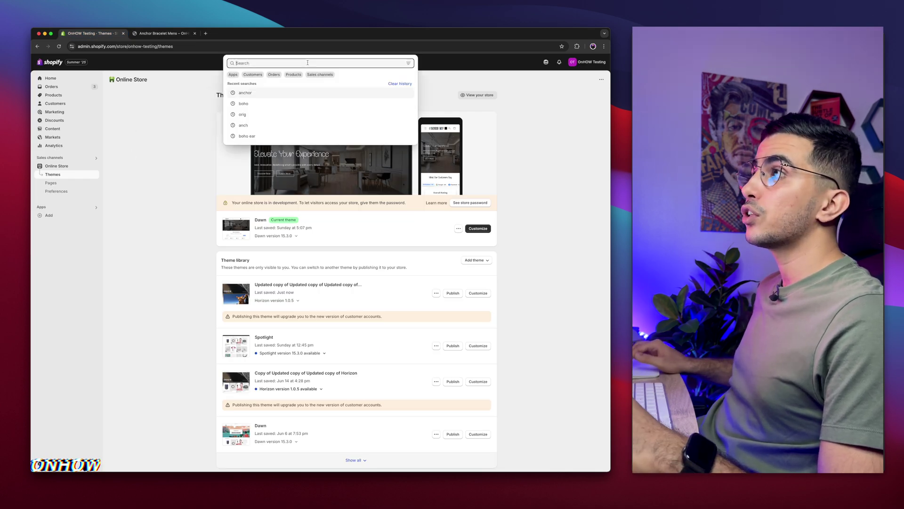
type("anchor")
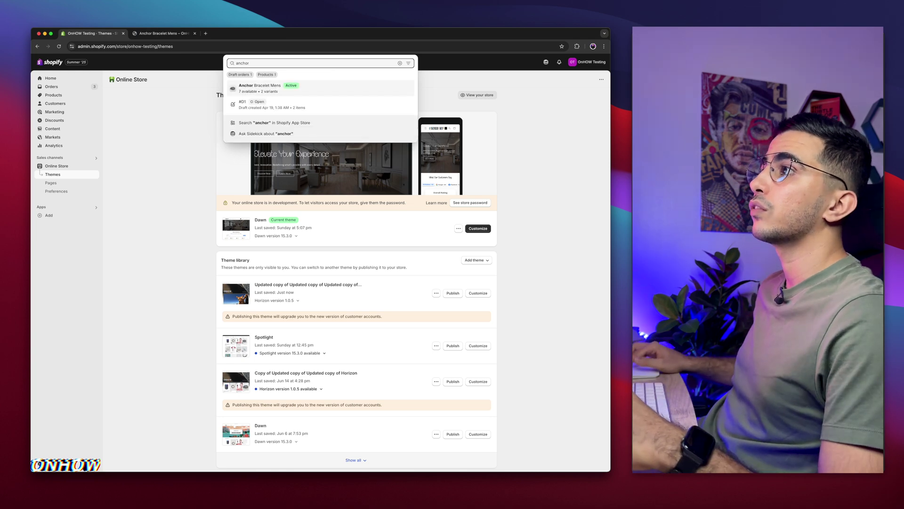
left_click(252, 87)
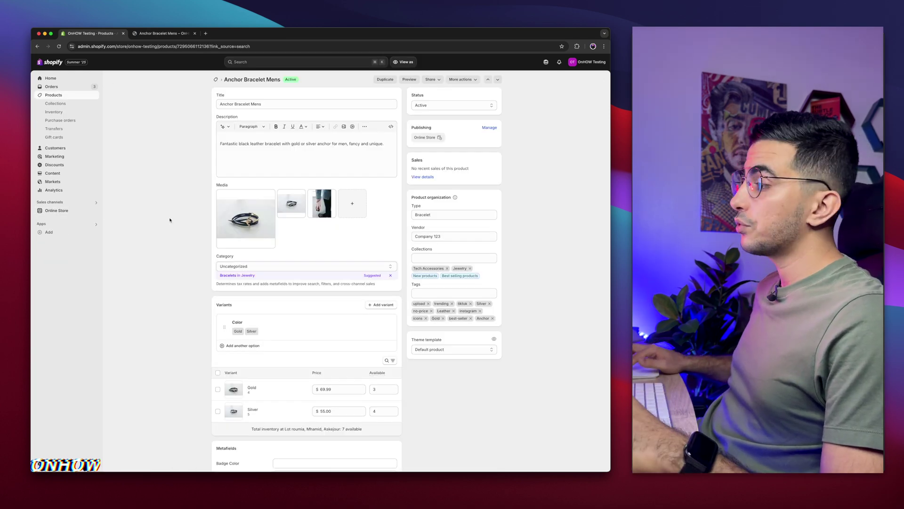
scroll(495, 284, "up", 5)
- Add the tag 'discount' to Anchor Bracelet Mens and save the product
left_click(294, 318)
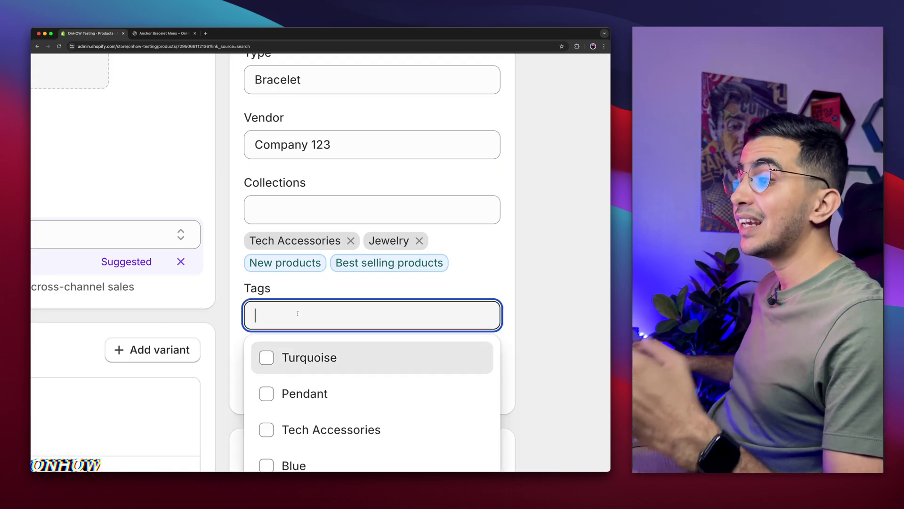
type("dis")
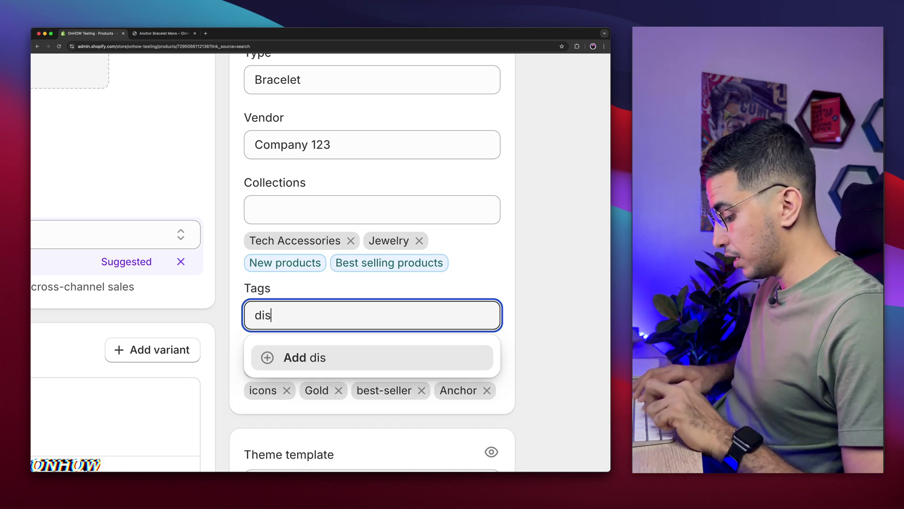
type("count")
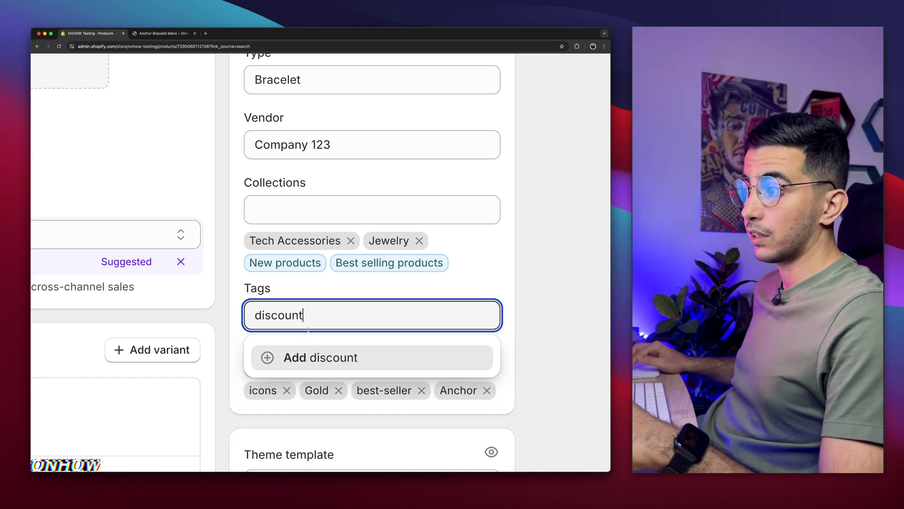
left_click(295, 354)
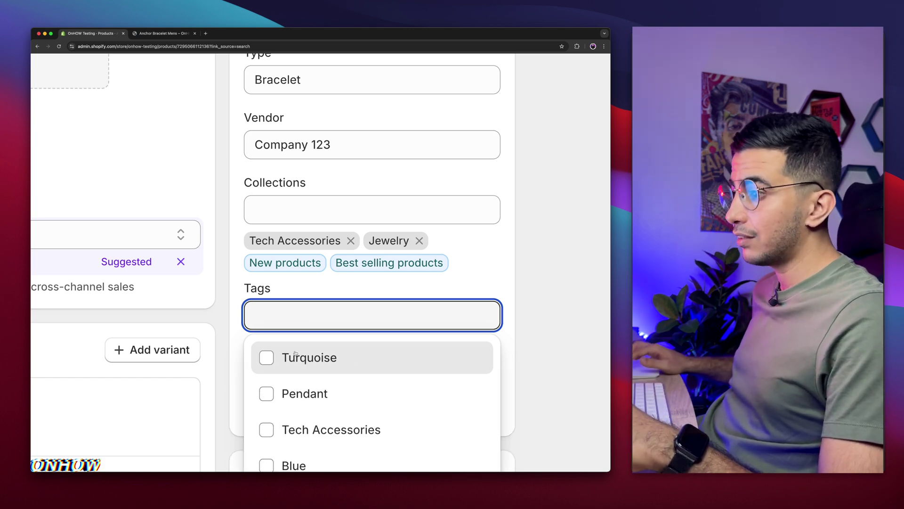
left_click(583, 333)
scroll(521, 357, "down", 1)
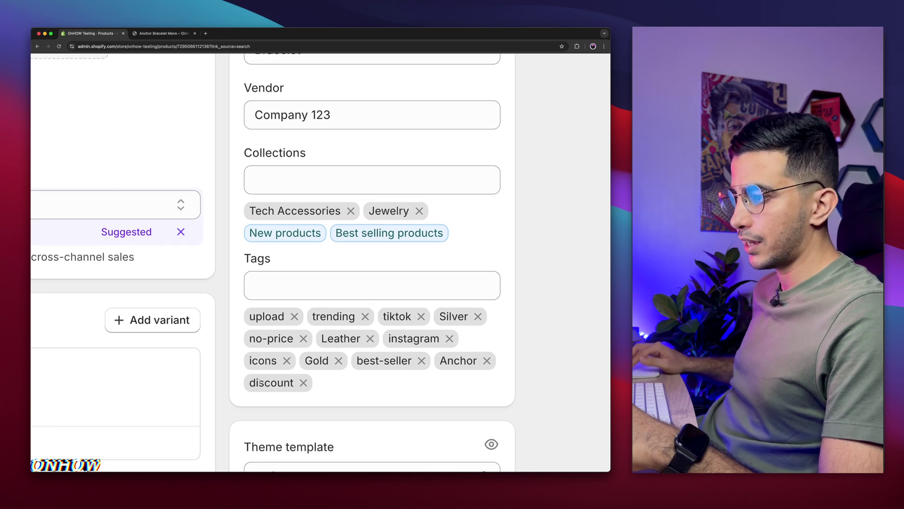
key("super+0")
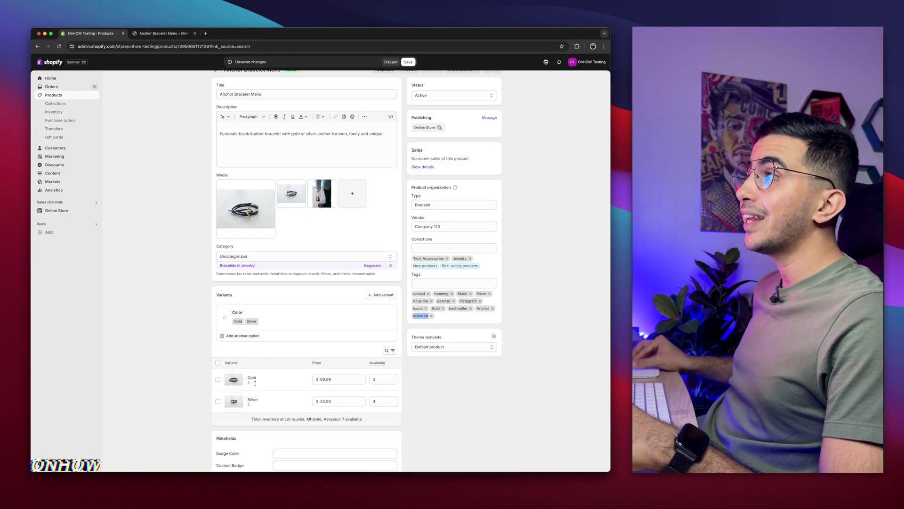
left_click(408, 62)
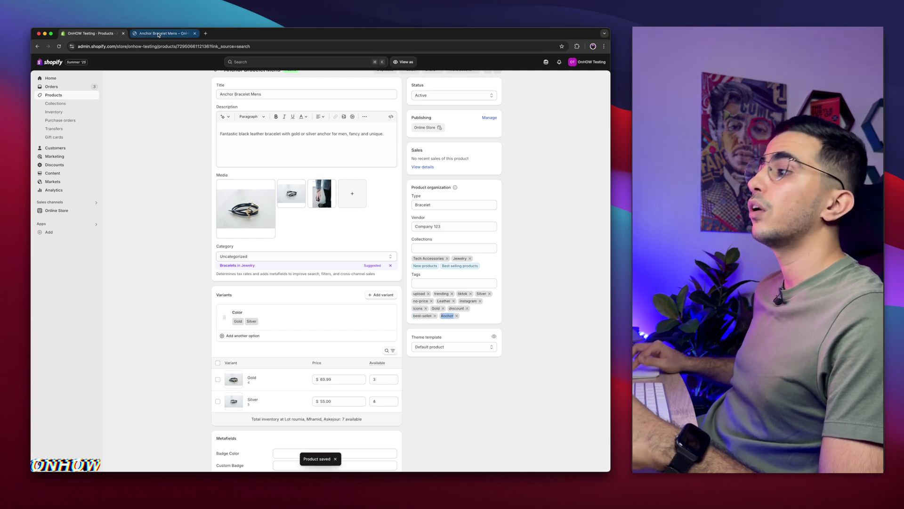
- Reload the Anchor Bracelet Mens storefront page and copy code 10OFFTODAY from the EXTRA 10% OFF ticket
left_click(158, 34)
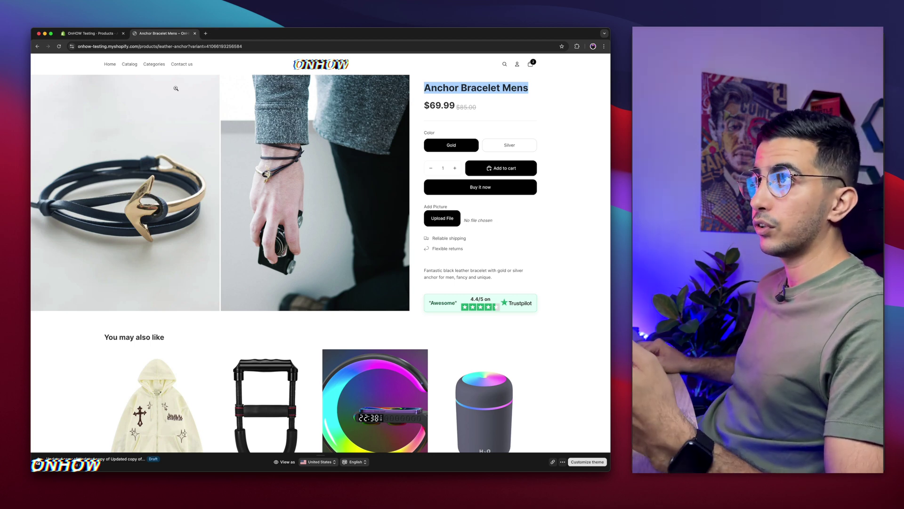
left_click(58, 46)
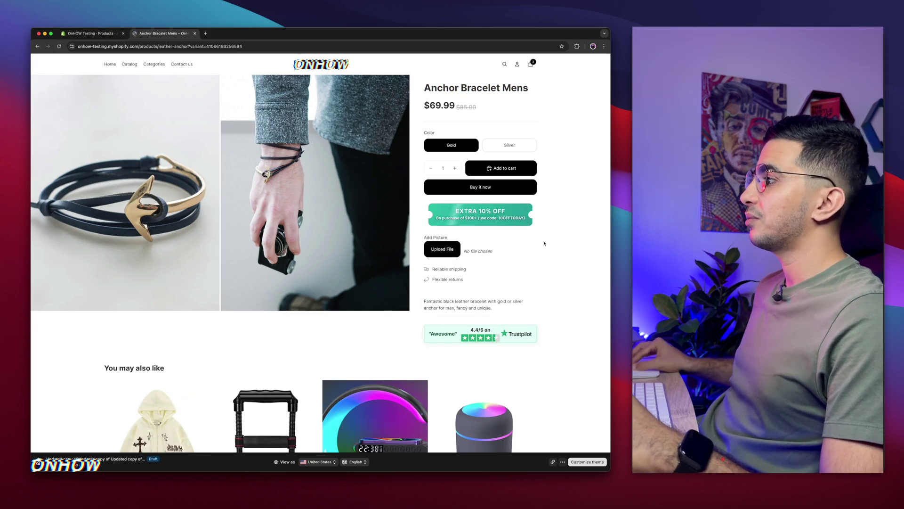
scroll(544, 244, "up", 5)
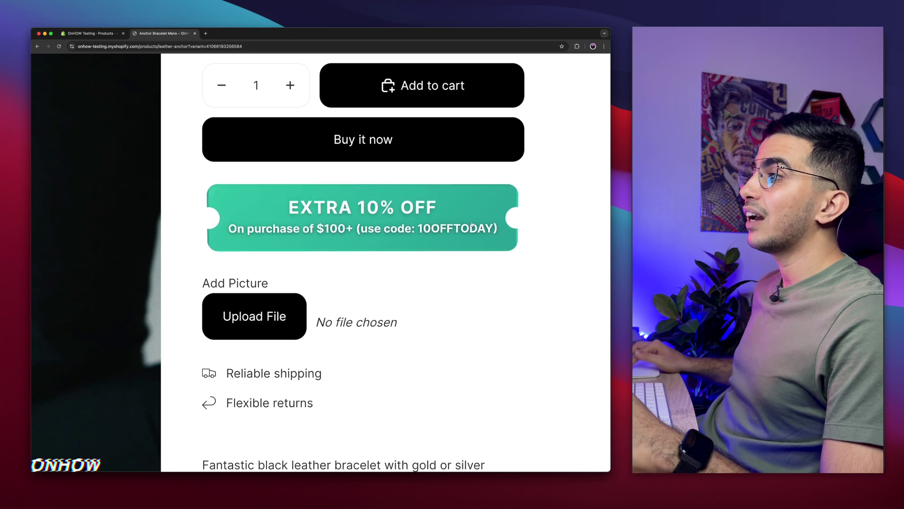
left_click(361, 215)
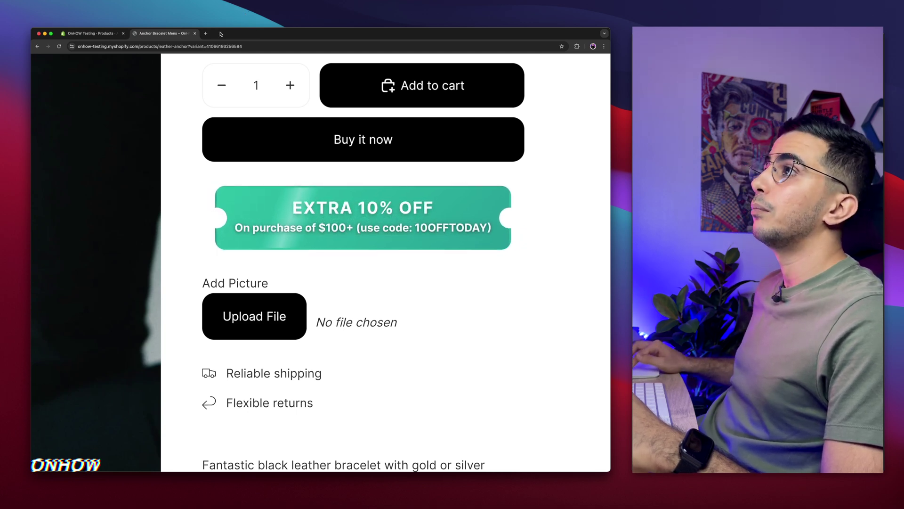
left_click(206, 33)
key("super+v")
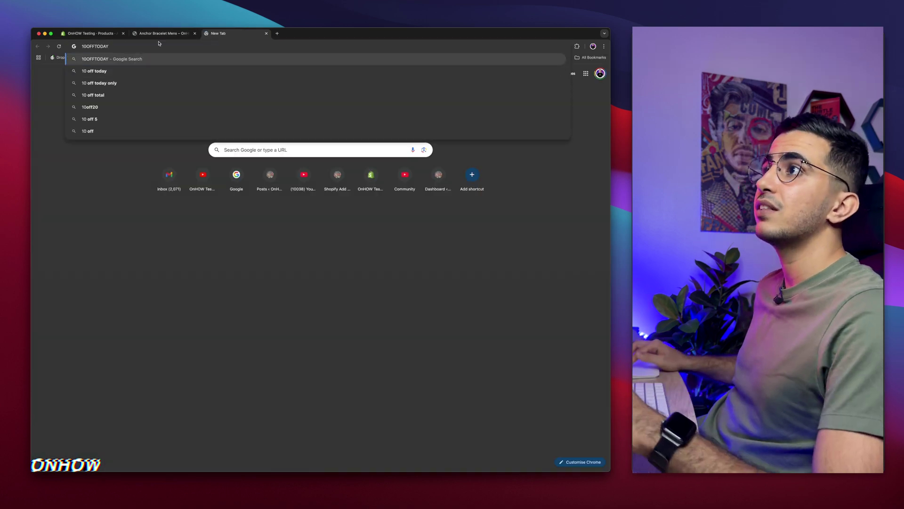
key("Escape")
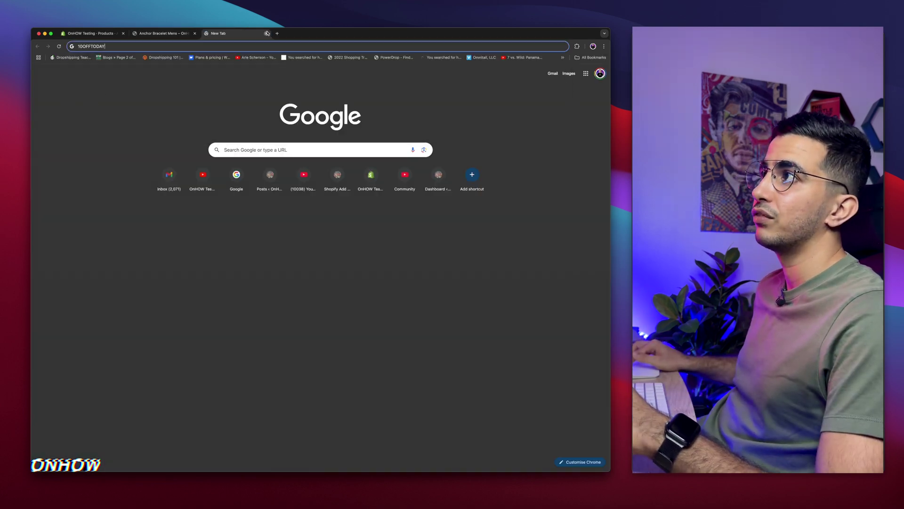
left_click(267, 34)
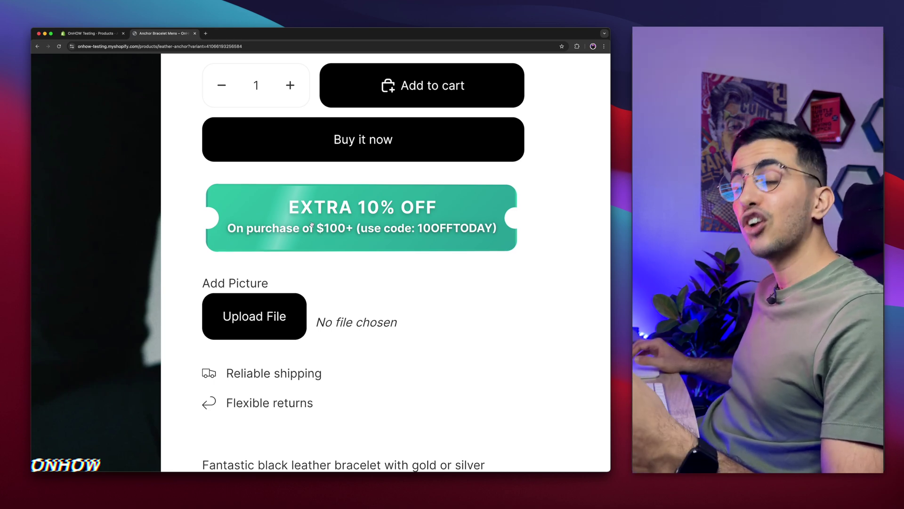
- Reopen the draft theme's product template and open the Custom liquid block holding the 10OFFTODAY ticket code
scroll(311, 225, "down", 5)
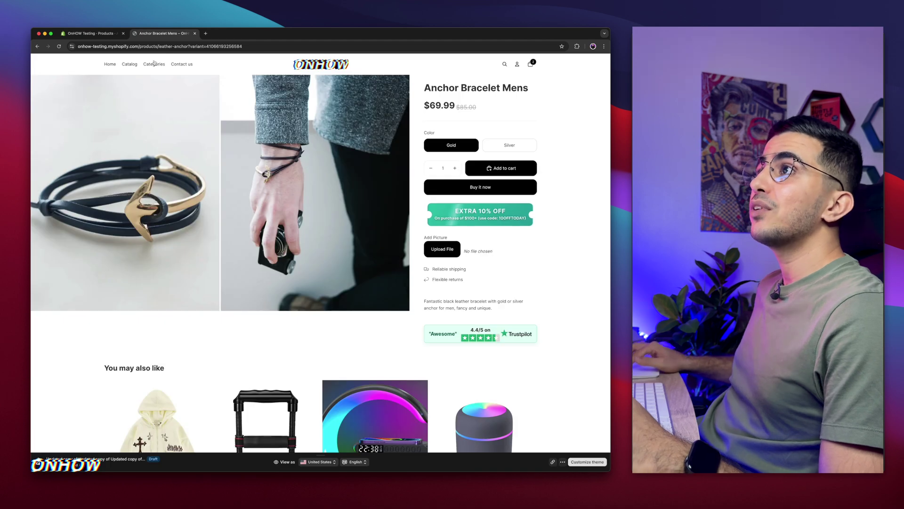
left_click(90, 33)
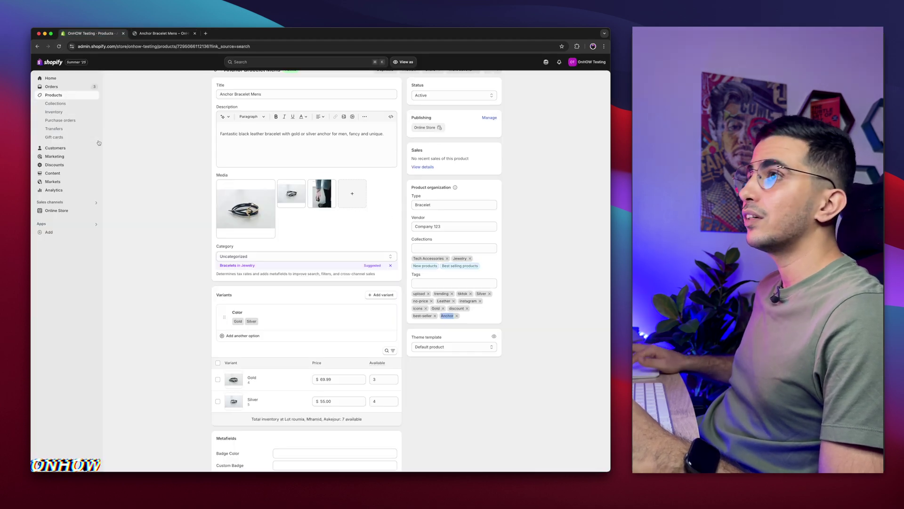
left_click(56, 211)
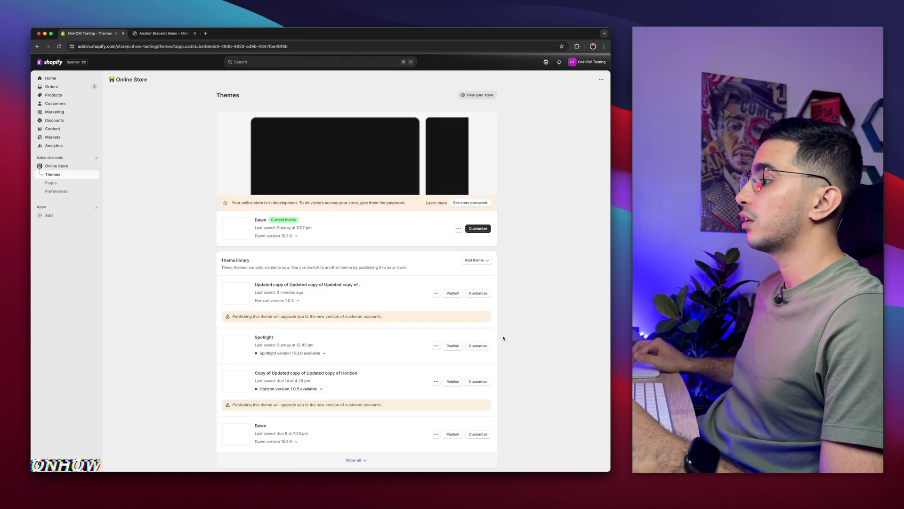
left_click(478, 293)
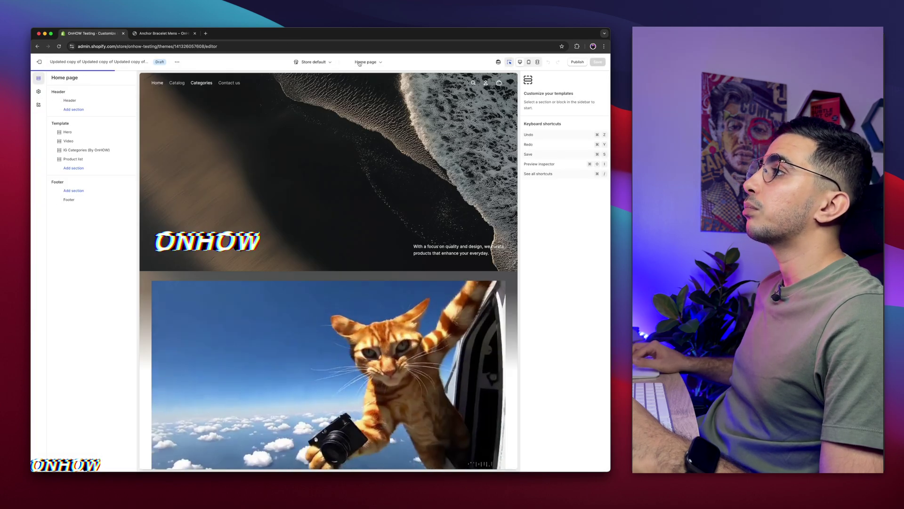
left_click(372, 62)
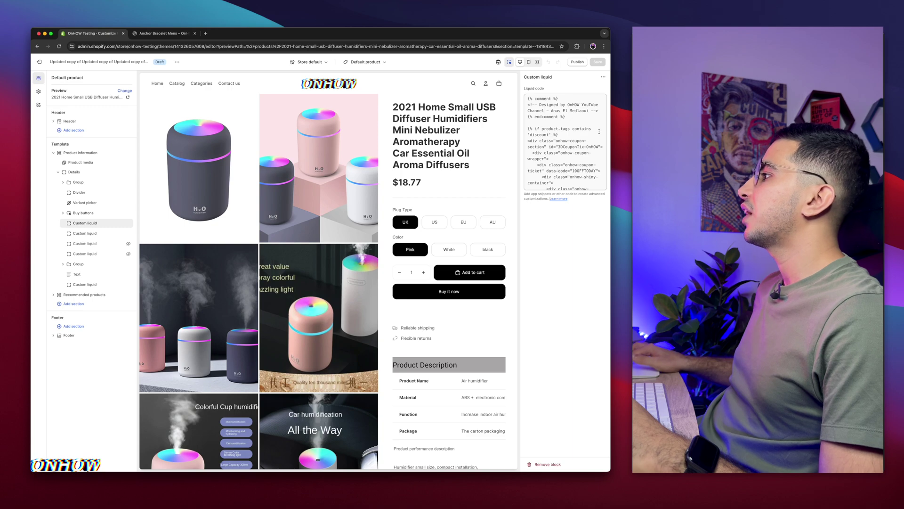
left_click(599, 132)
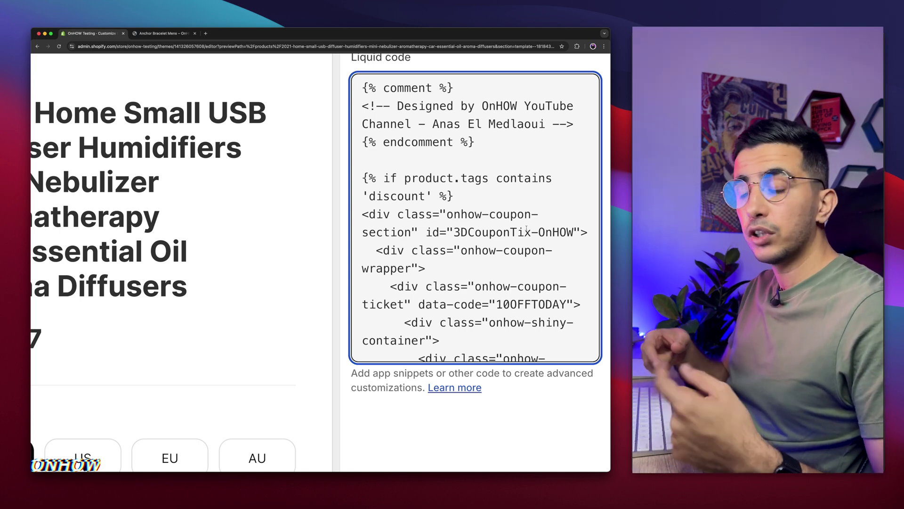
- Search the Liquid code for '100f' to locate the coupon code
key("super+f")
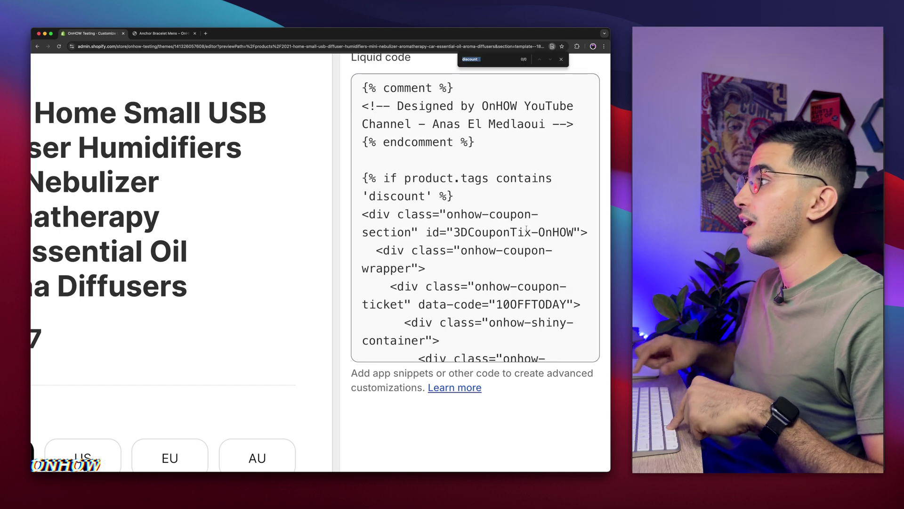
left_click(491, 63)
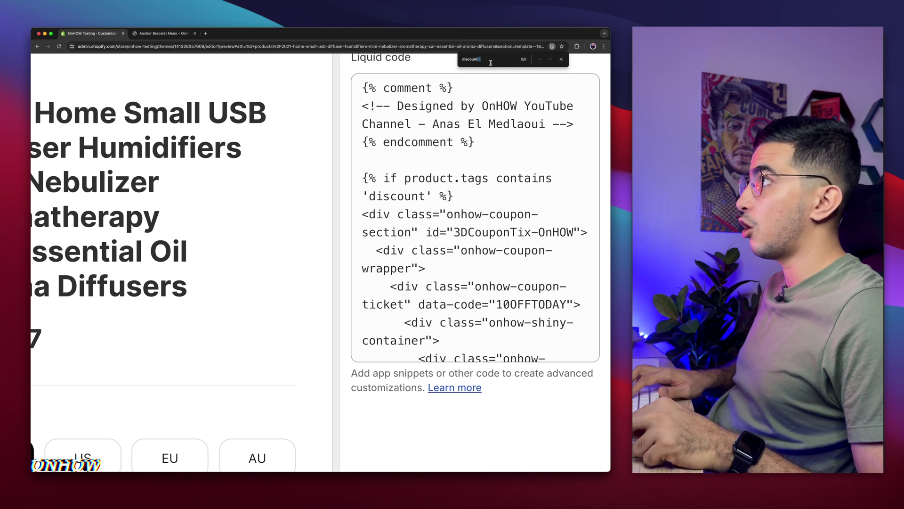
type("10")
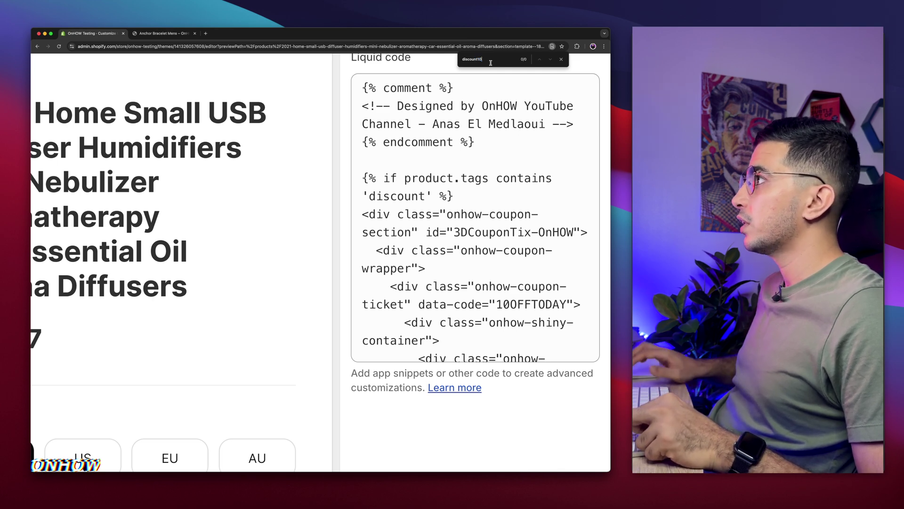
key("super+a")
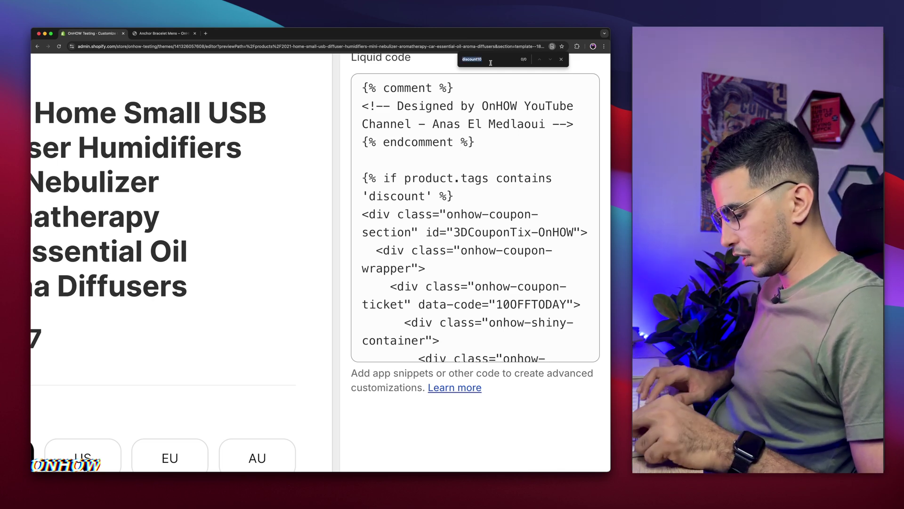
type("100f")
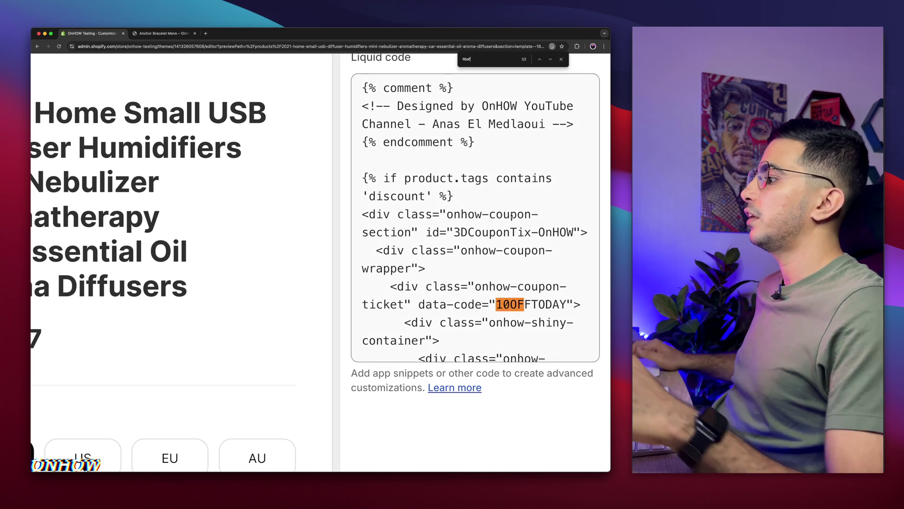
- Change the ticket's data-code value from 10OFFTODAY to 50OFFTODAY
left_click(494, 304)
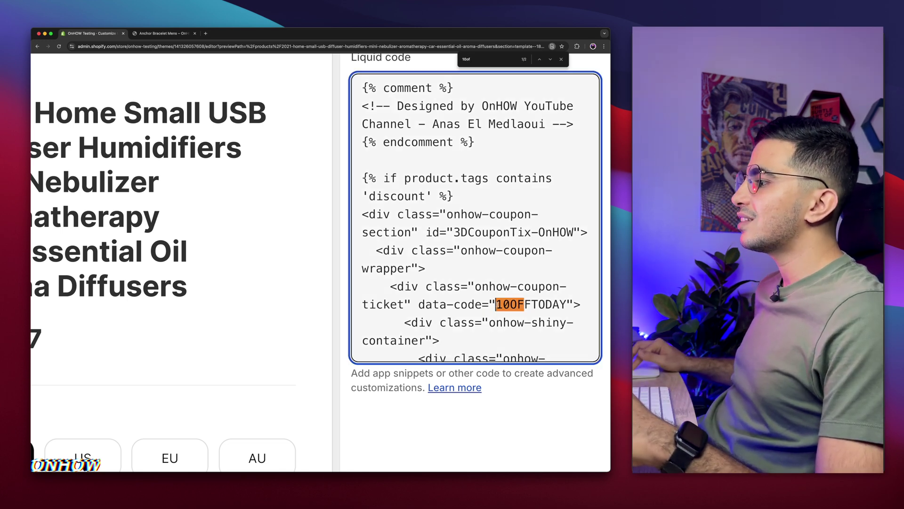
left_click_drag(418, 305, 479, 305)
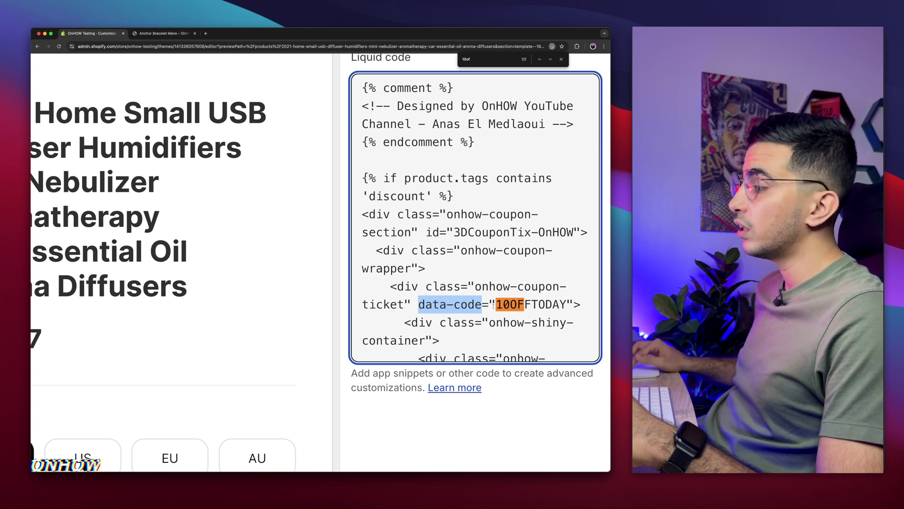
left_click(494, 305)
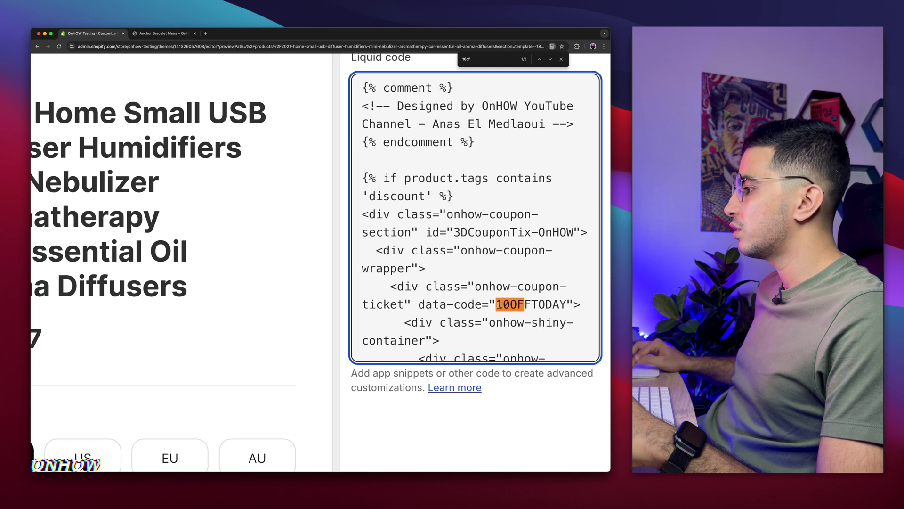
left_click_drag(495, 305, 510, 305)
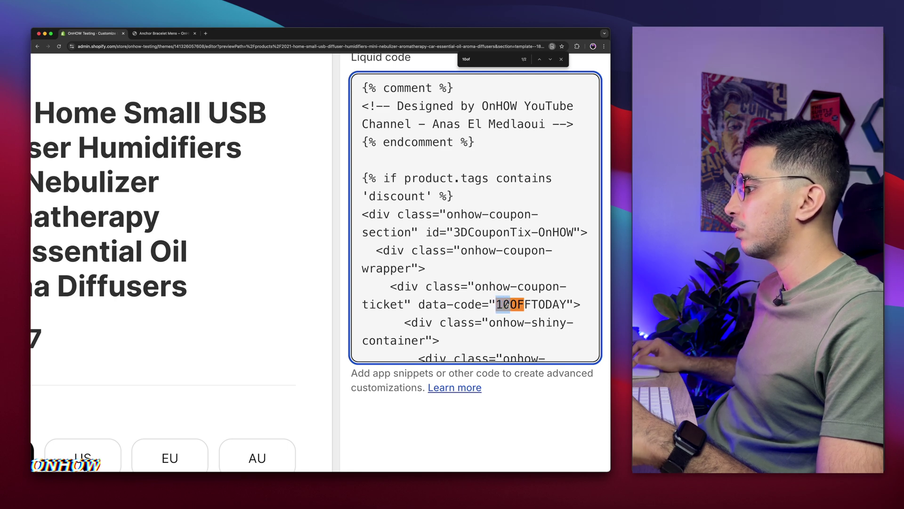
type("450")
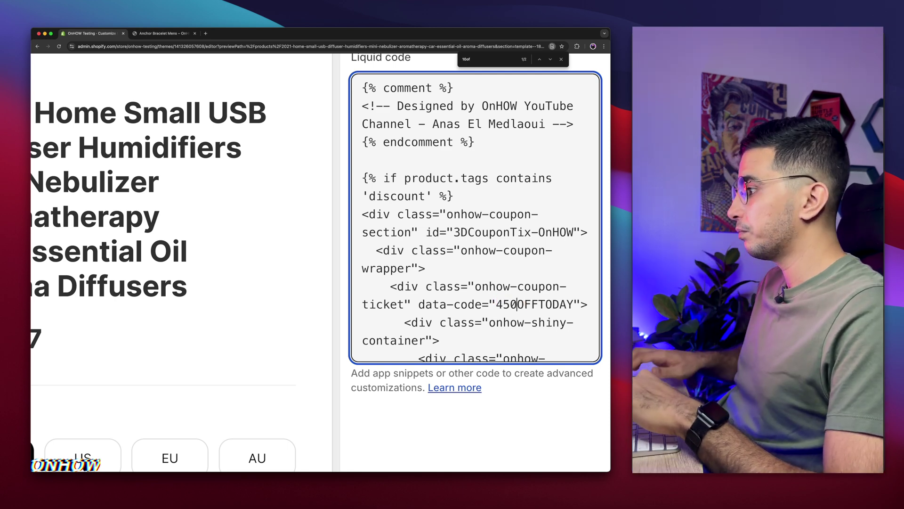
key("BackSpace")
key("BackSpace")
key("BackSpace")
type("50")
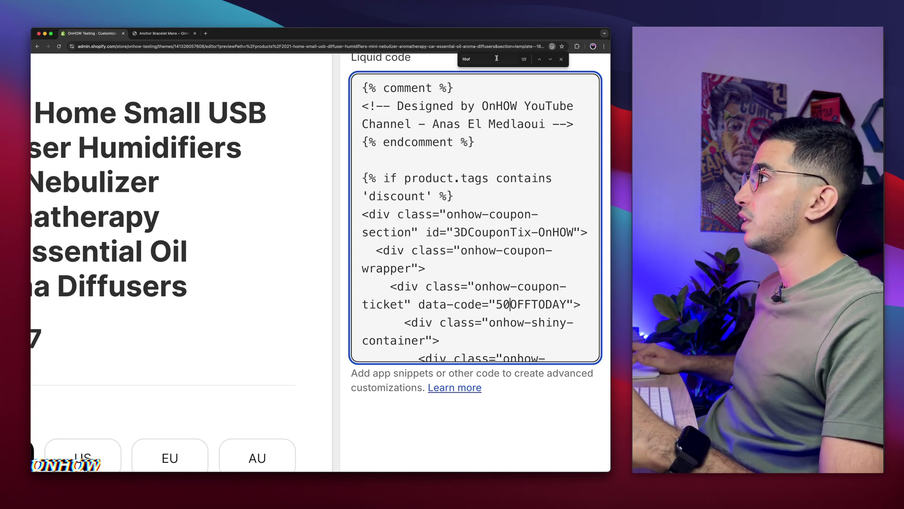
left_click(497, 58)
- Change the coupon text line's code from 10OFFTODAY to 40OFFTODAY
key("Return")
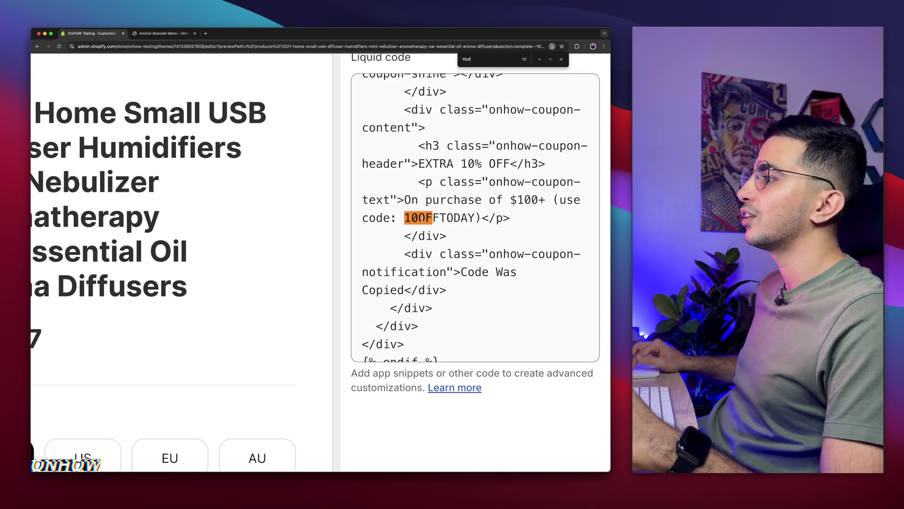
left_click_drag(560, 200, 473, 218)
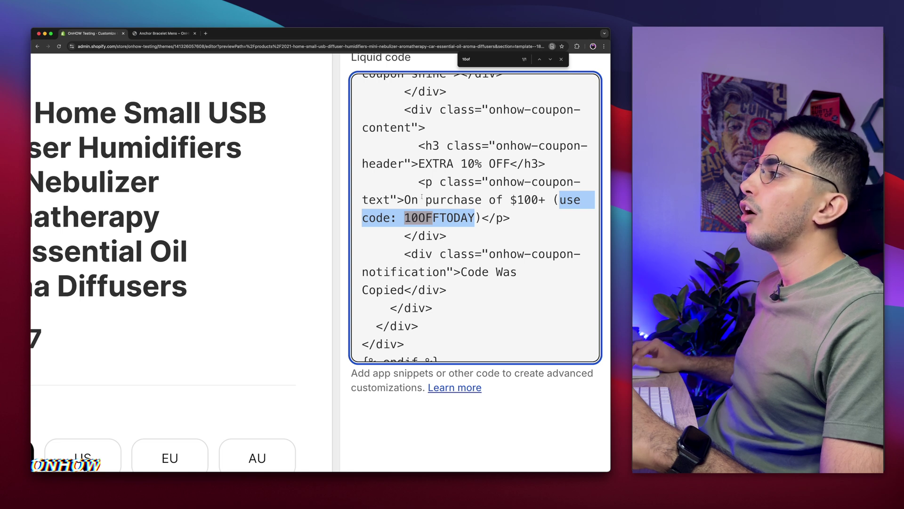
left_click_drag(405, 199, 474, 218)
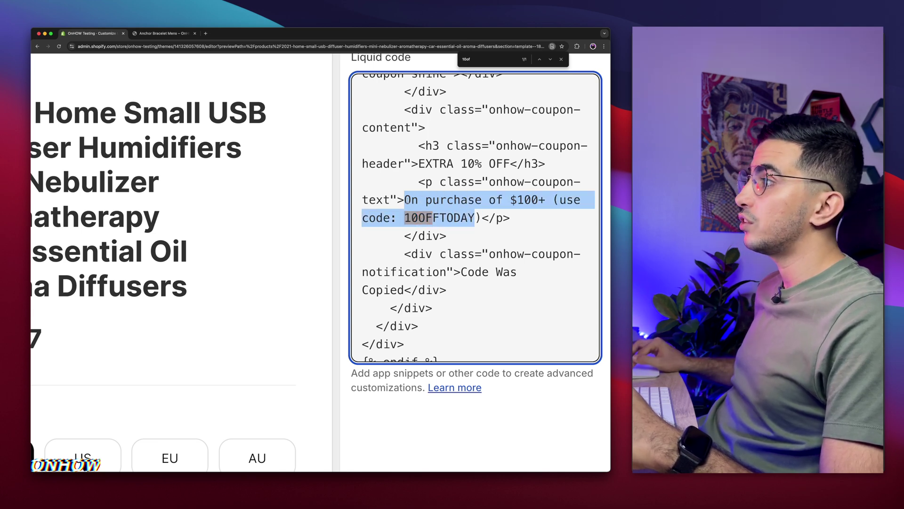
left_click_drag(406, 200, 485, 217)
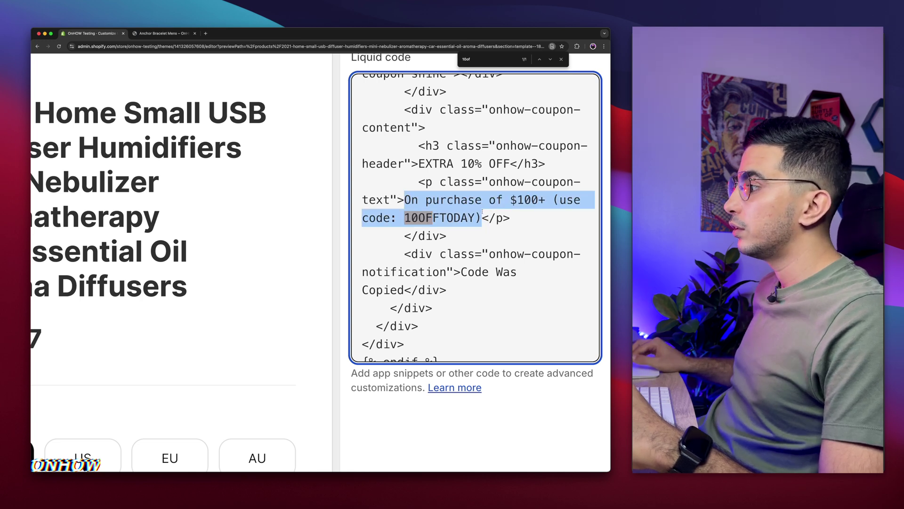
left_click(448, 218)
left_click_drag(404, 217, 413, 217)
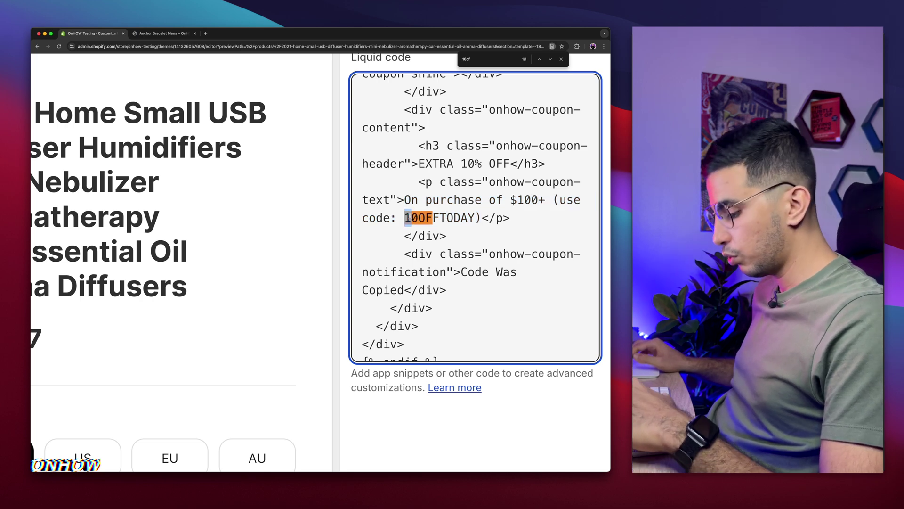
type("4")
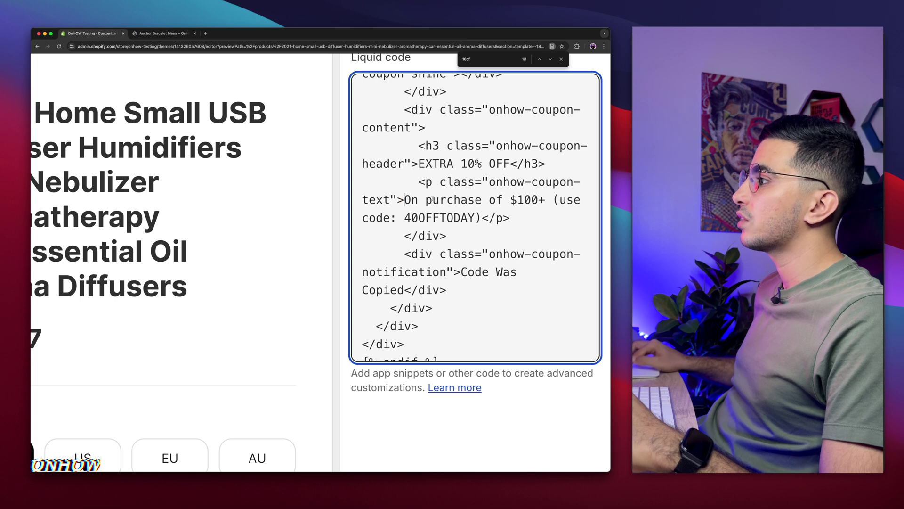
- Select the 1 in the EXTRA 10% OFF heading for replacement
left_click_drag(405, 199, 515, 200)
left_click_drag(418, 163, 467, 163)
left_click(461, 163)
- Make the heading EXTRA 40% OFF, save the theme, and reload the live bracelet page
type("4")
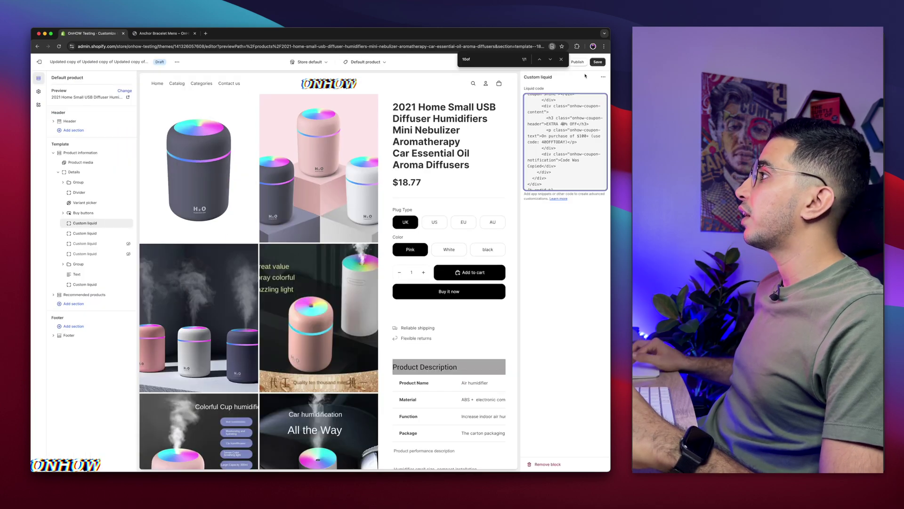
left_click(597, 61)
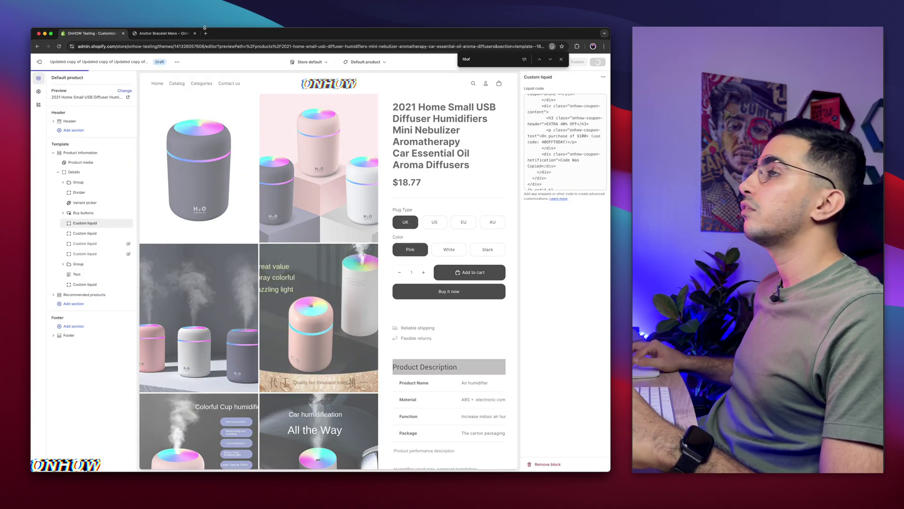
left_click(155, 34)
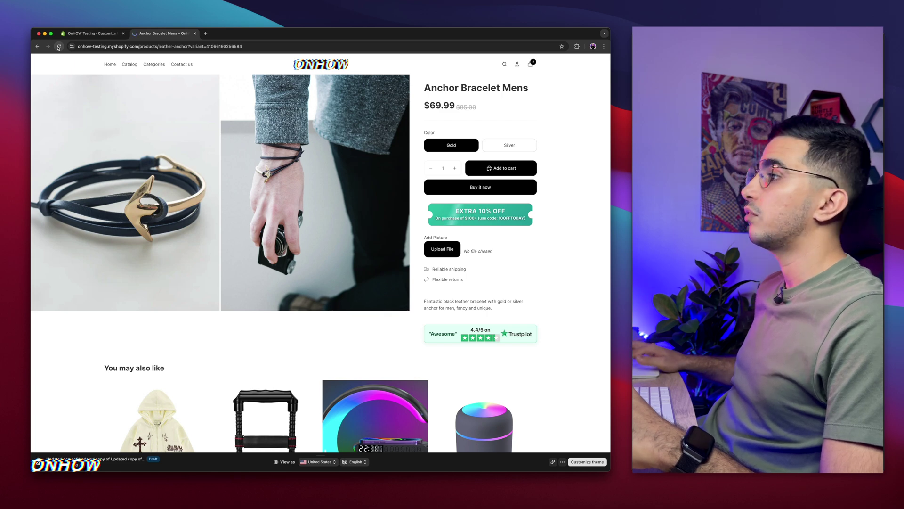
left_click(58, 47)
- Click the updated coupon ticket on the Anchor Bracelet Mens page to copy its code
scroll(541, 217, "up", 5)
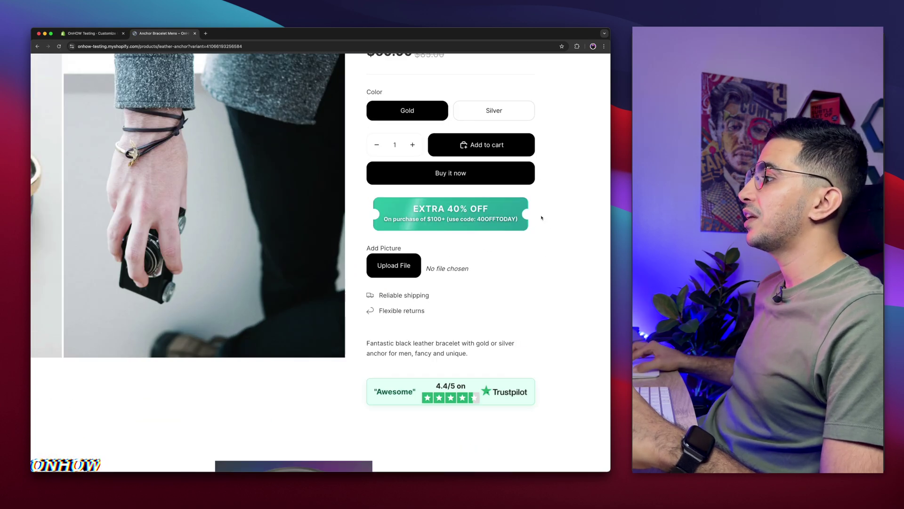
scroll(542, 218, "up", 5)
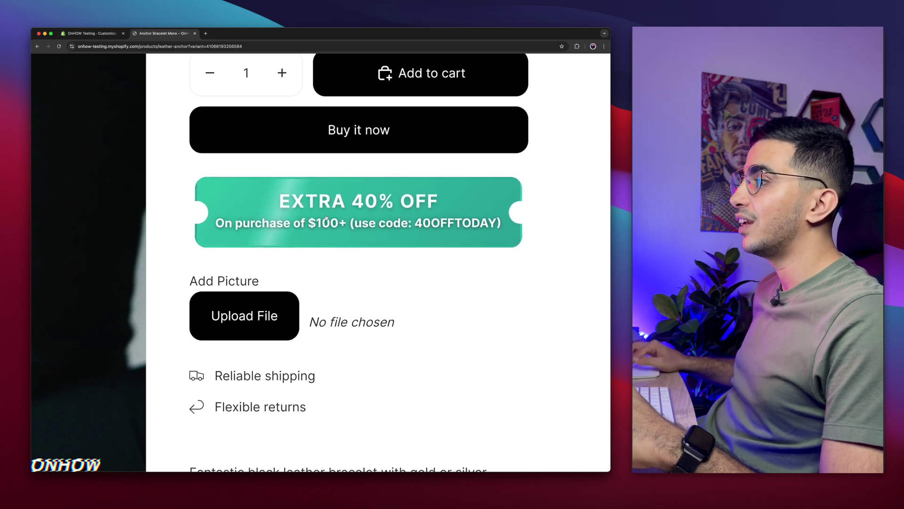
left_click(361, 216)
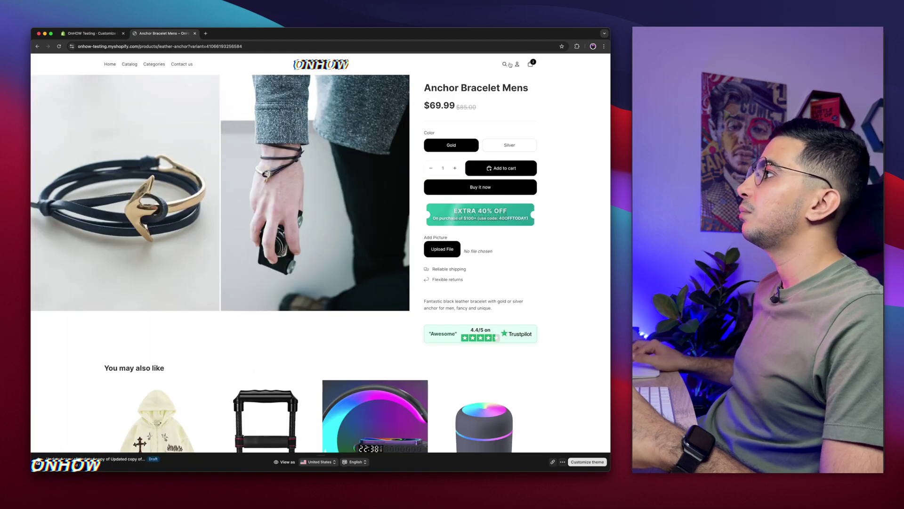
- Paste the copied coupon code into the storefront search, revealing it reads 50OFFTODAY
left_click(506, 64)
key("super+v")
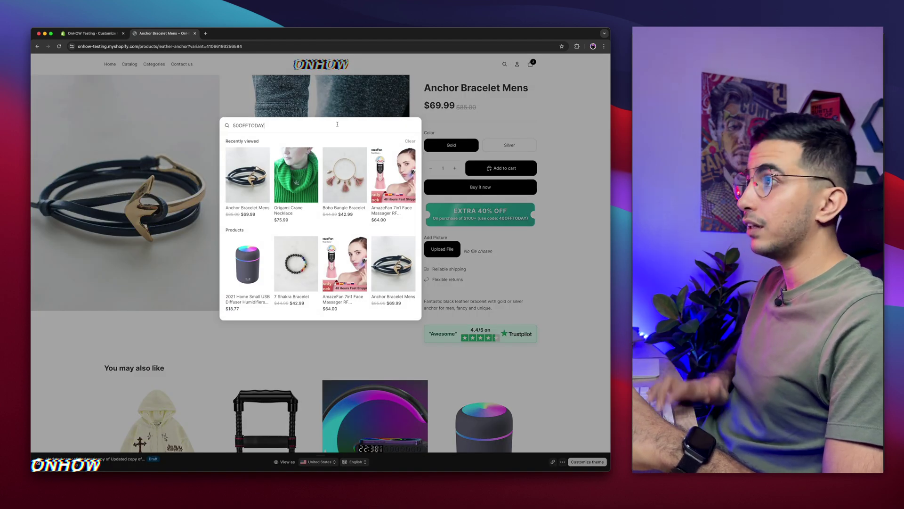